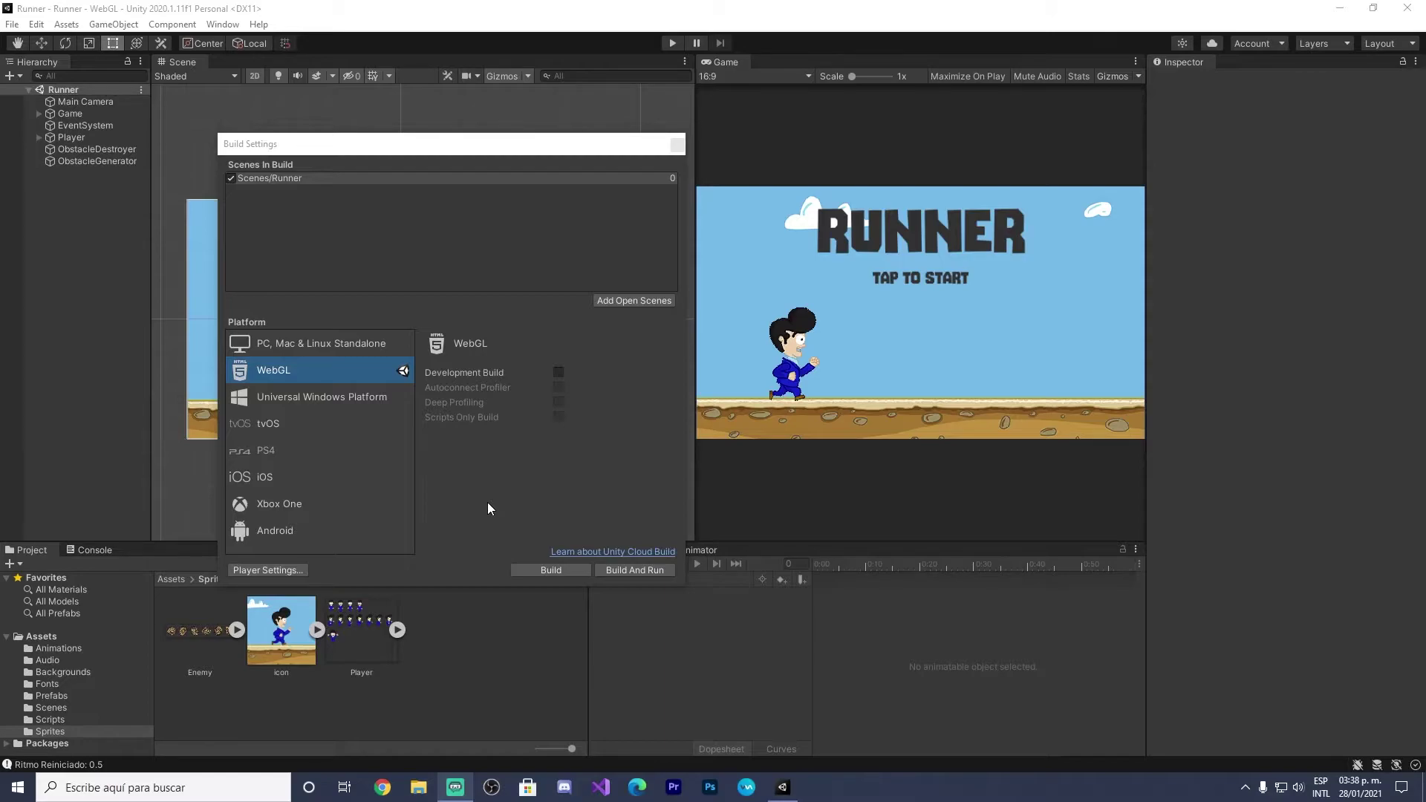
Drag the Build Settings window right and down to reveal the Runner scene beside it.
click(286, 380)
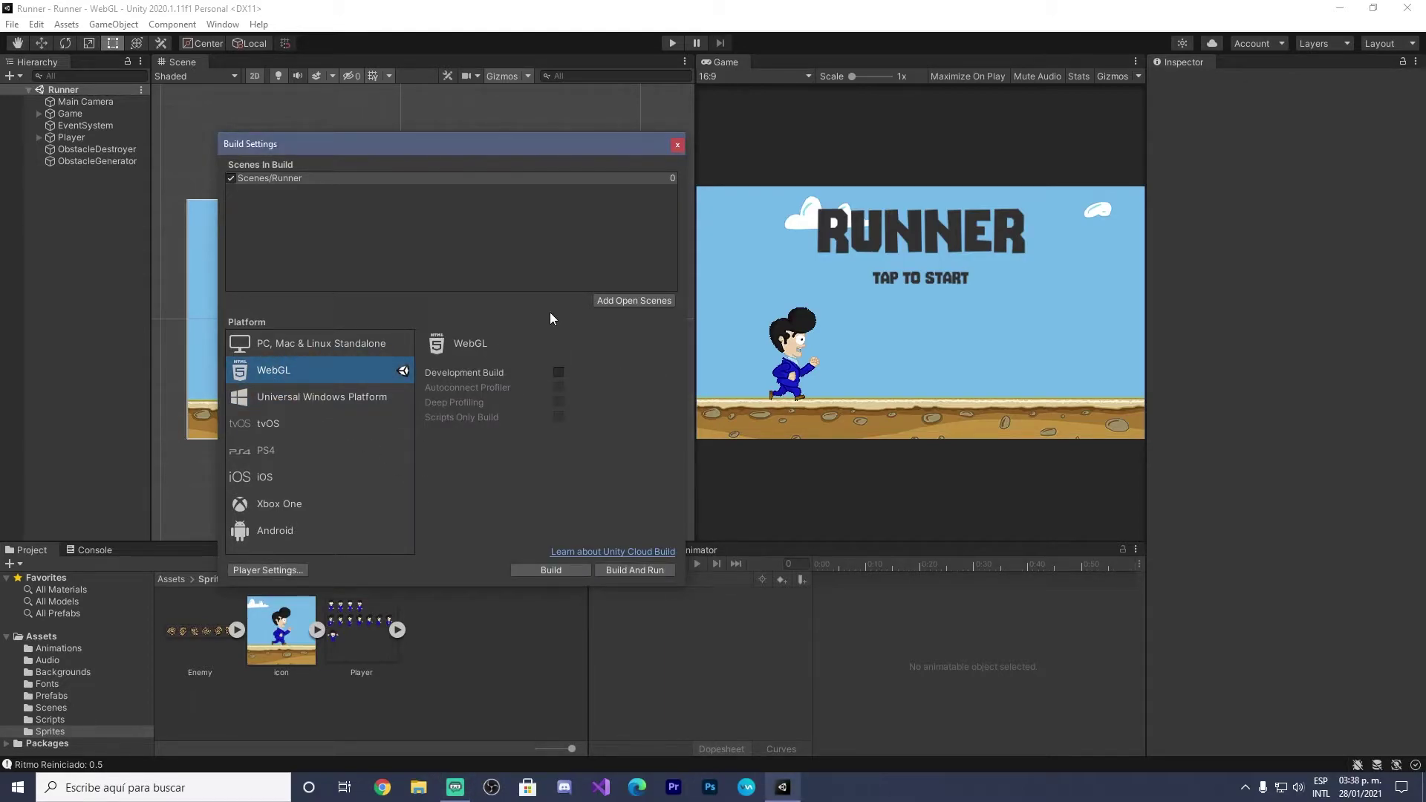
drag(469, 159, 691, 180)
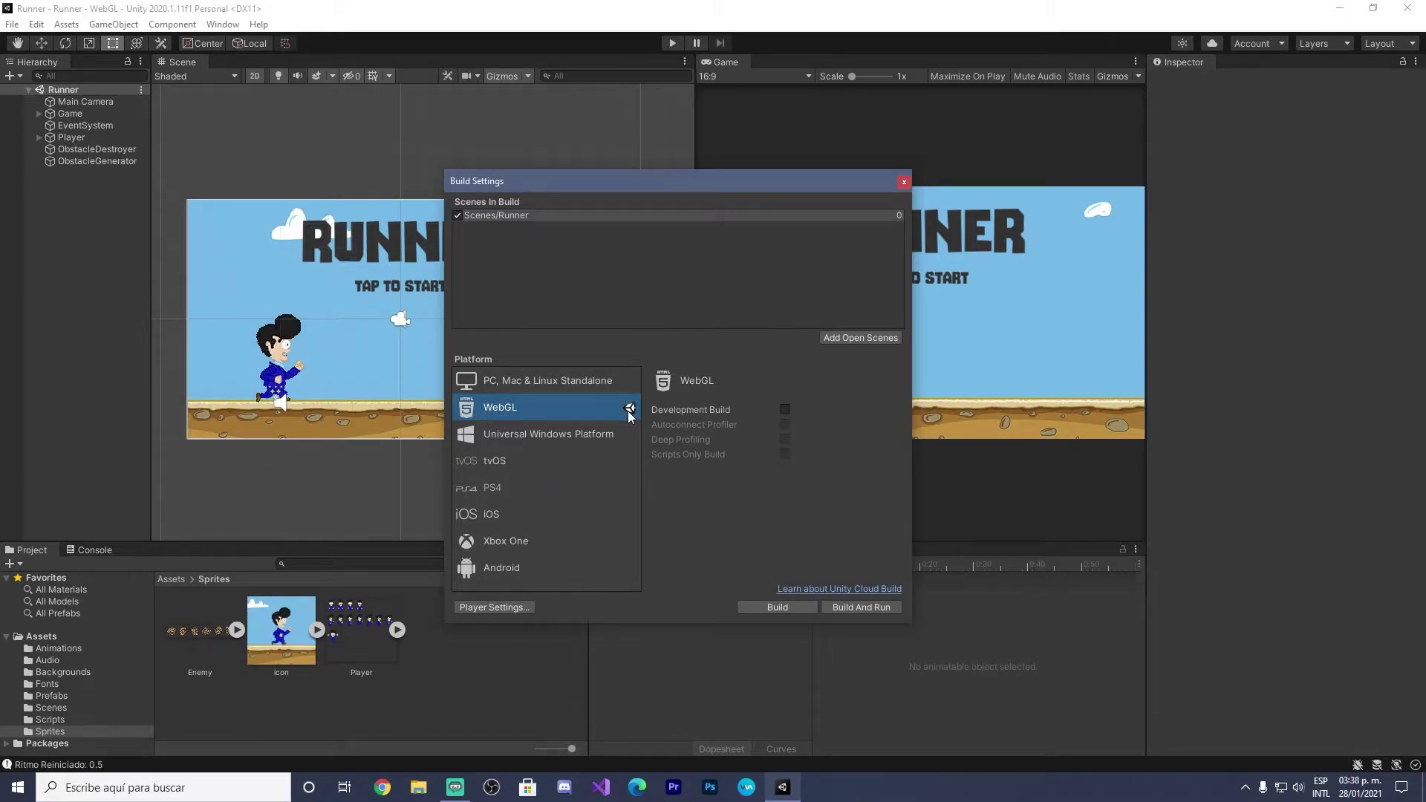
click(582, 379)
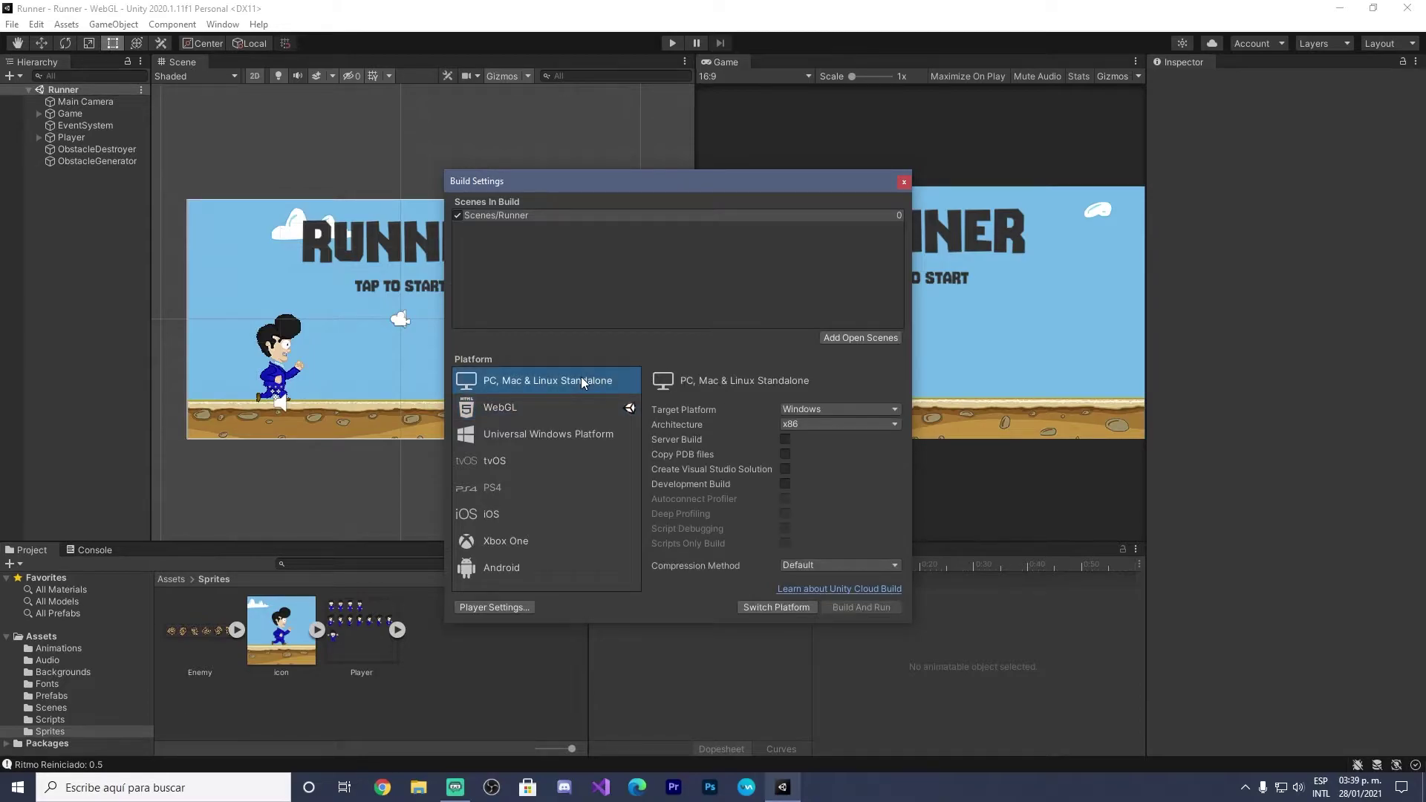
click(546, 434)
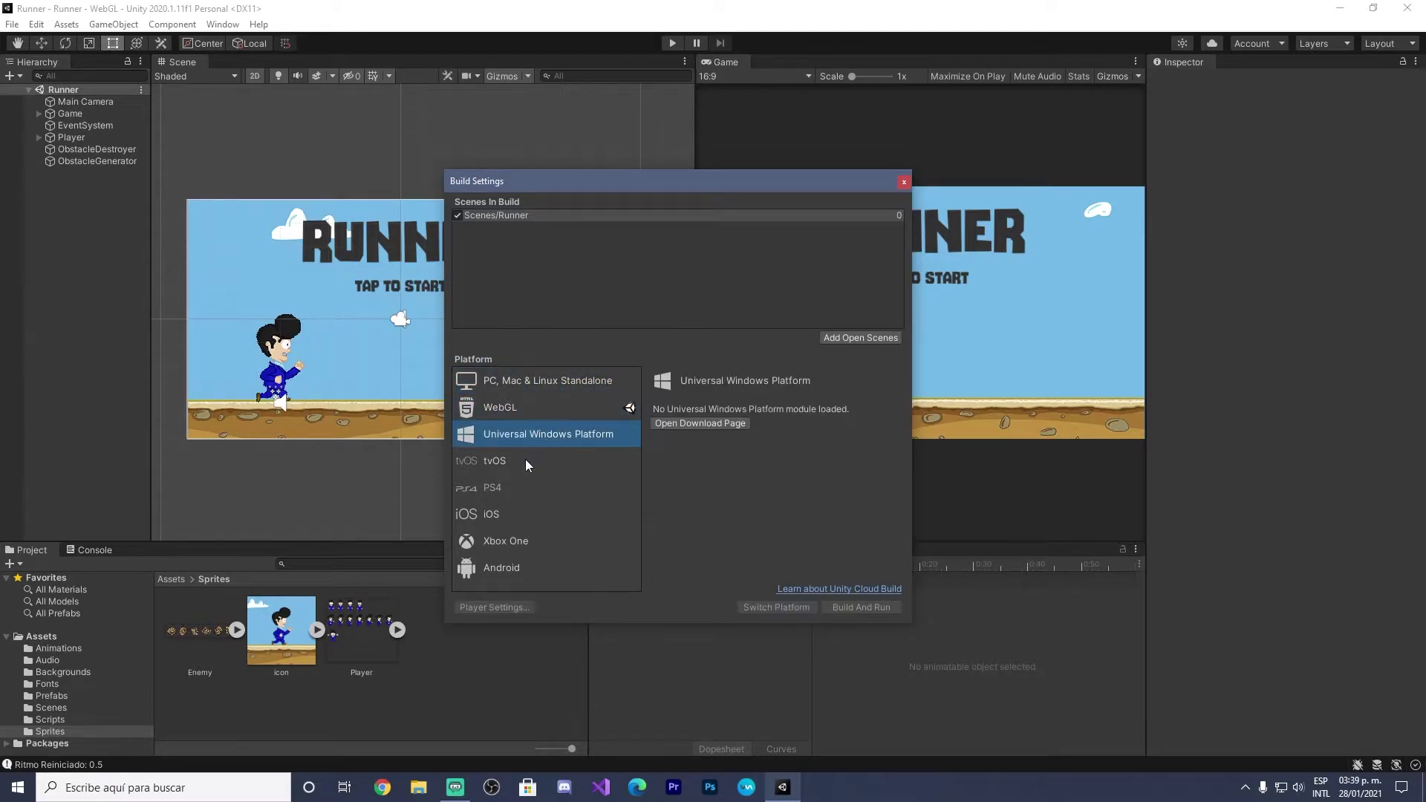
click(523, 461)
click(538, 379)
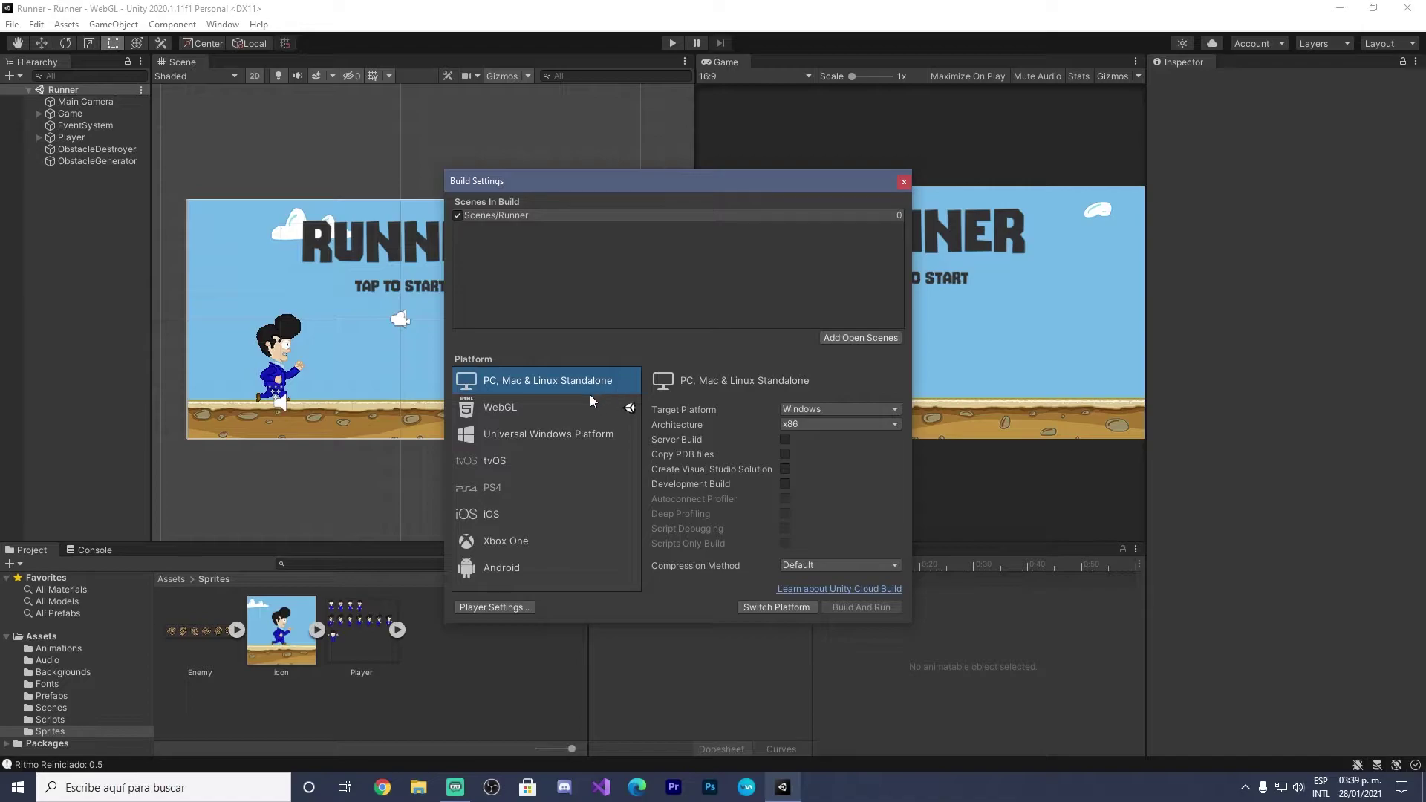
click(502, 413)
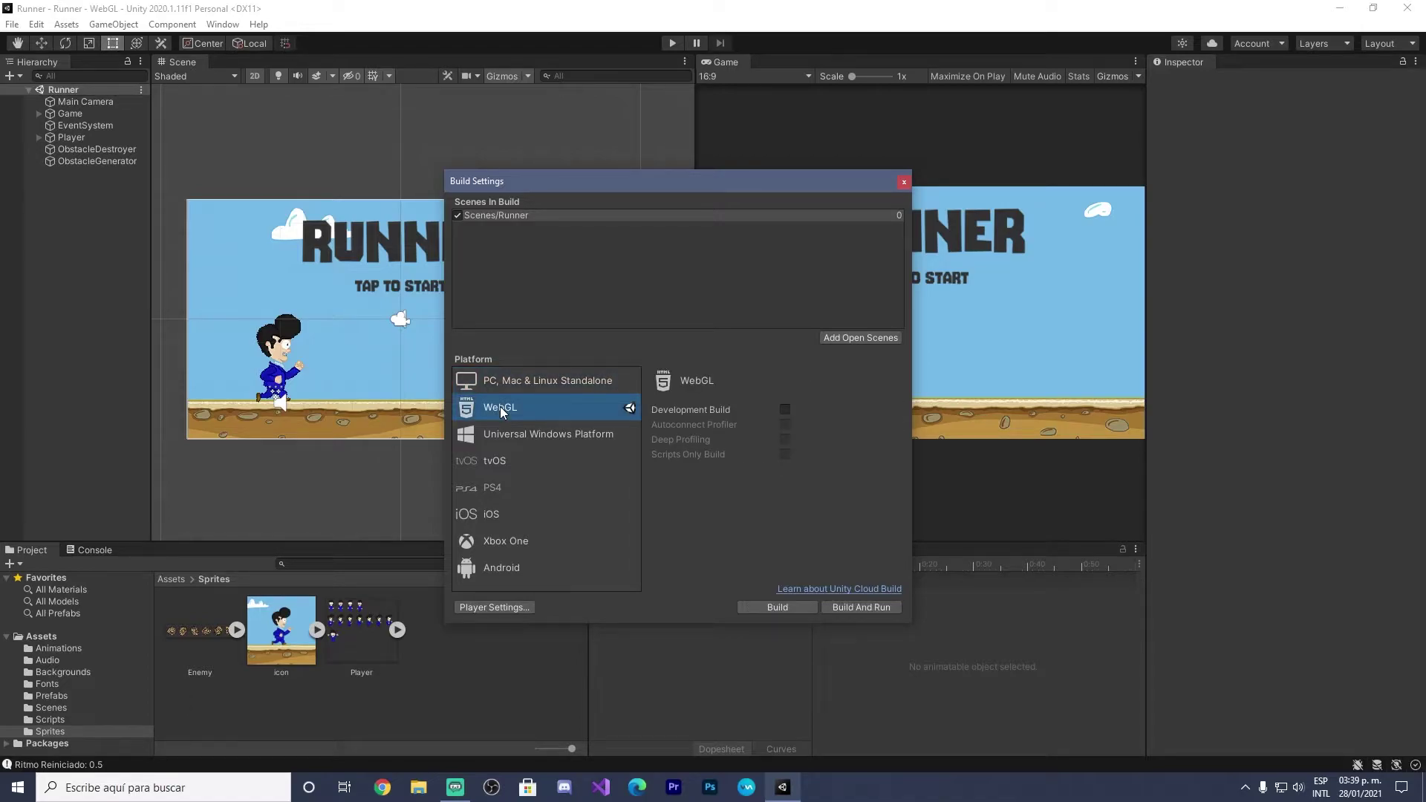
click(526, 381)
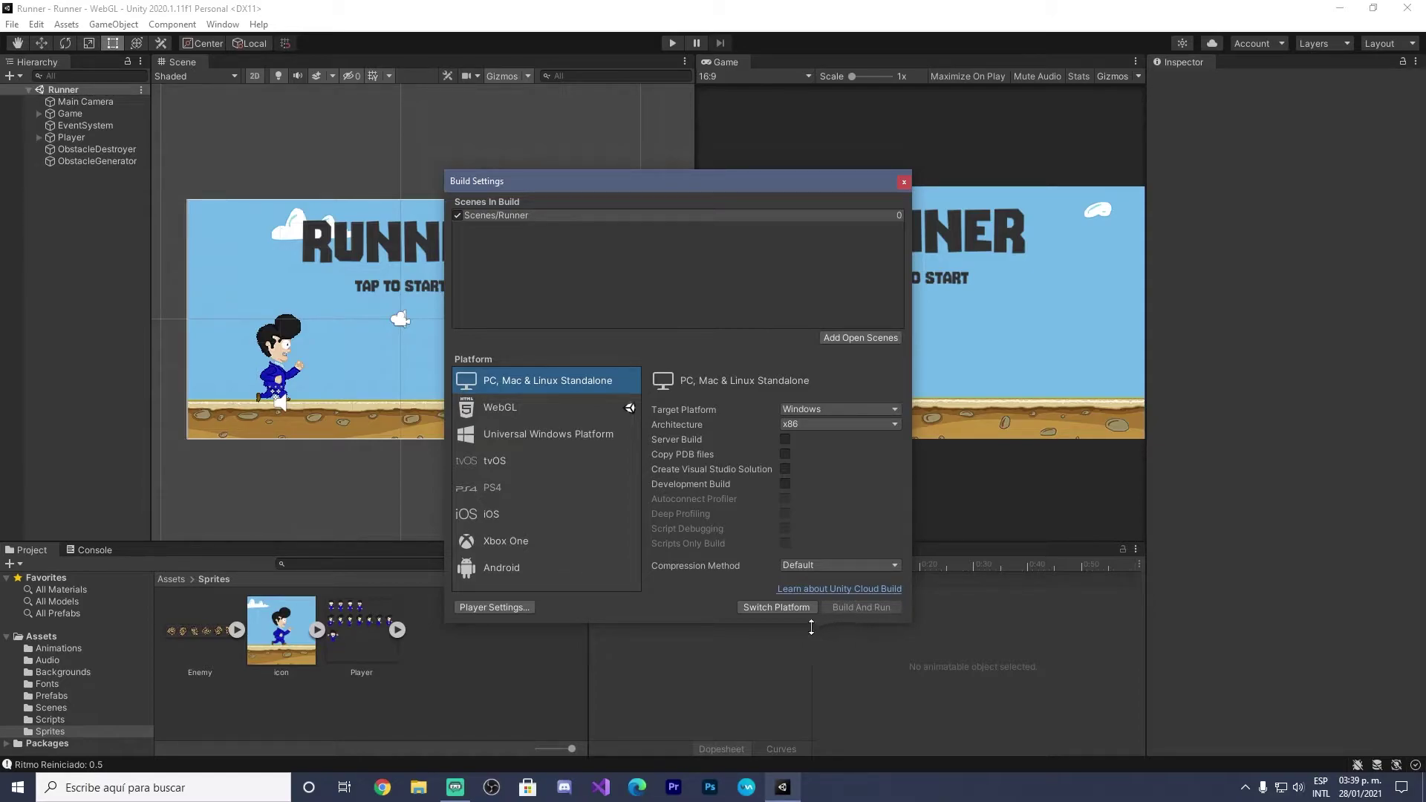
click(515, 406)
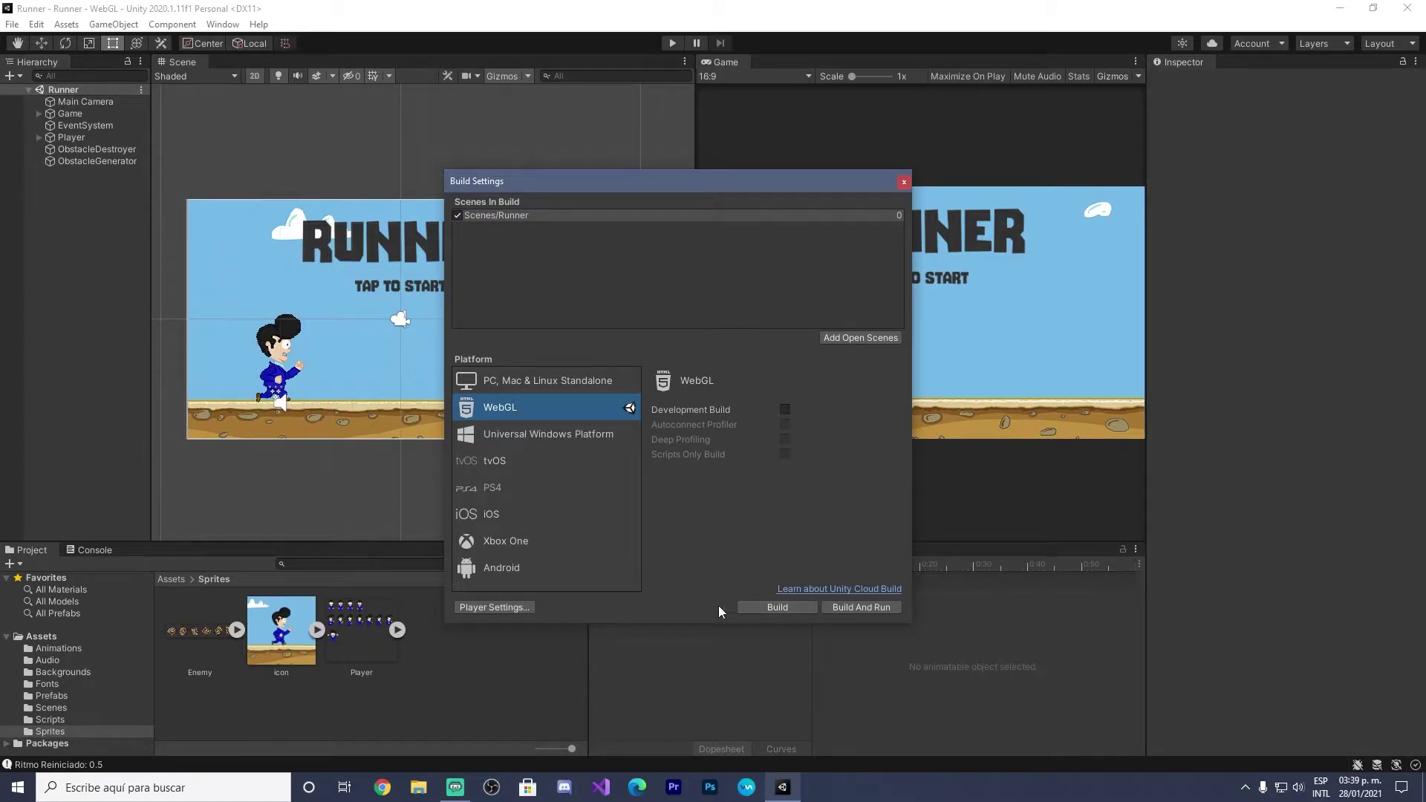
click(773, 611)
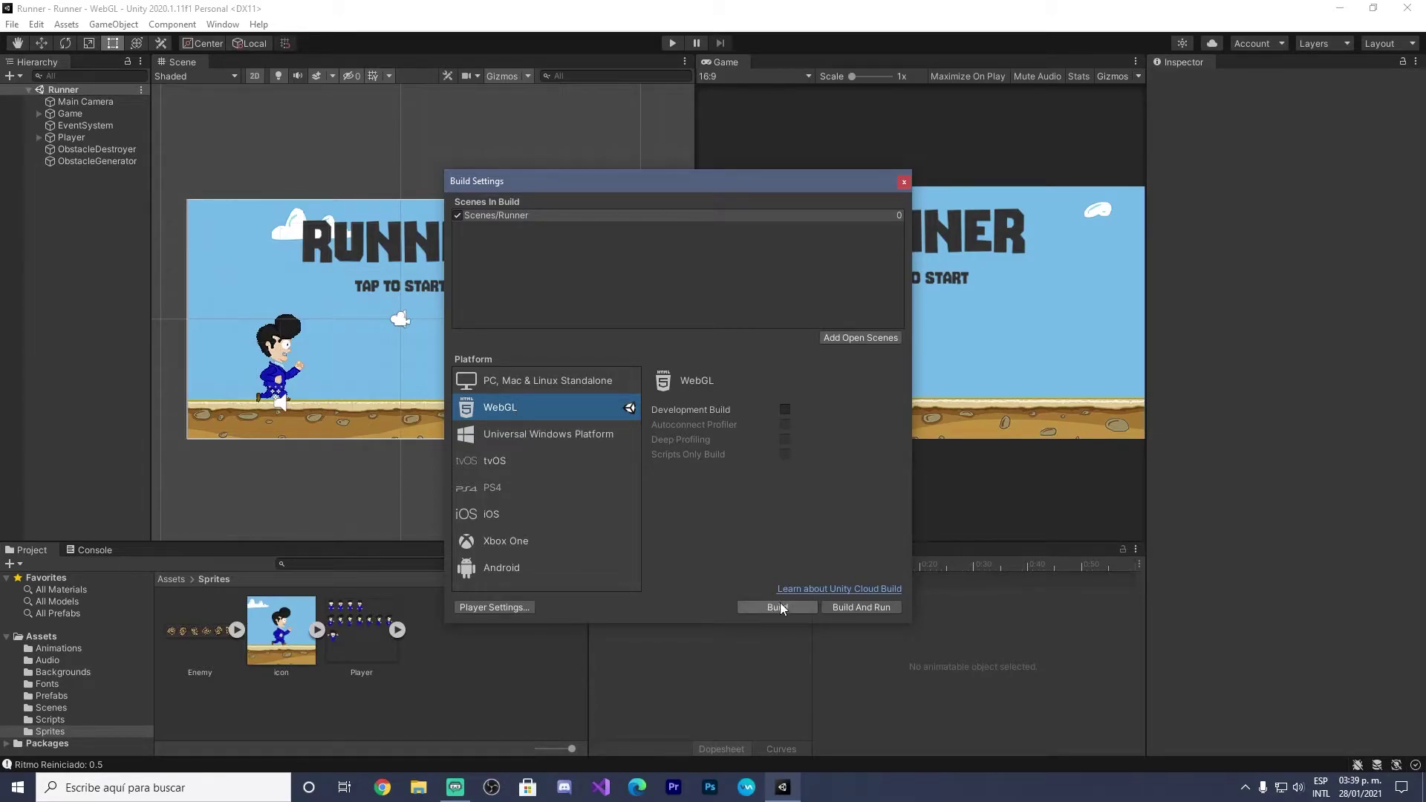
click(607, 385)
click(580, 411)
Open the WebGL Player settings in Project Settings, positioned over Build Settings.
click(519, 610)
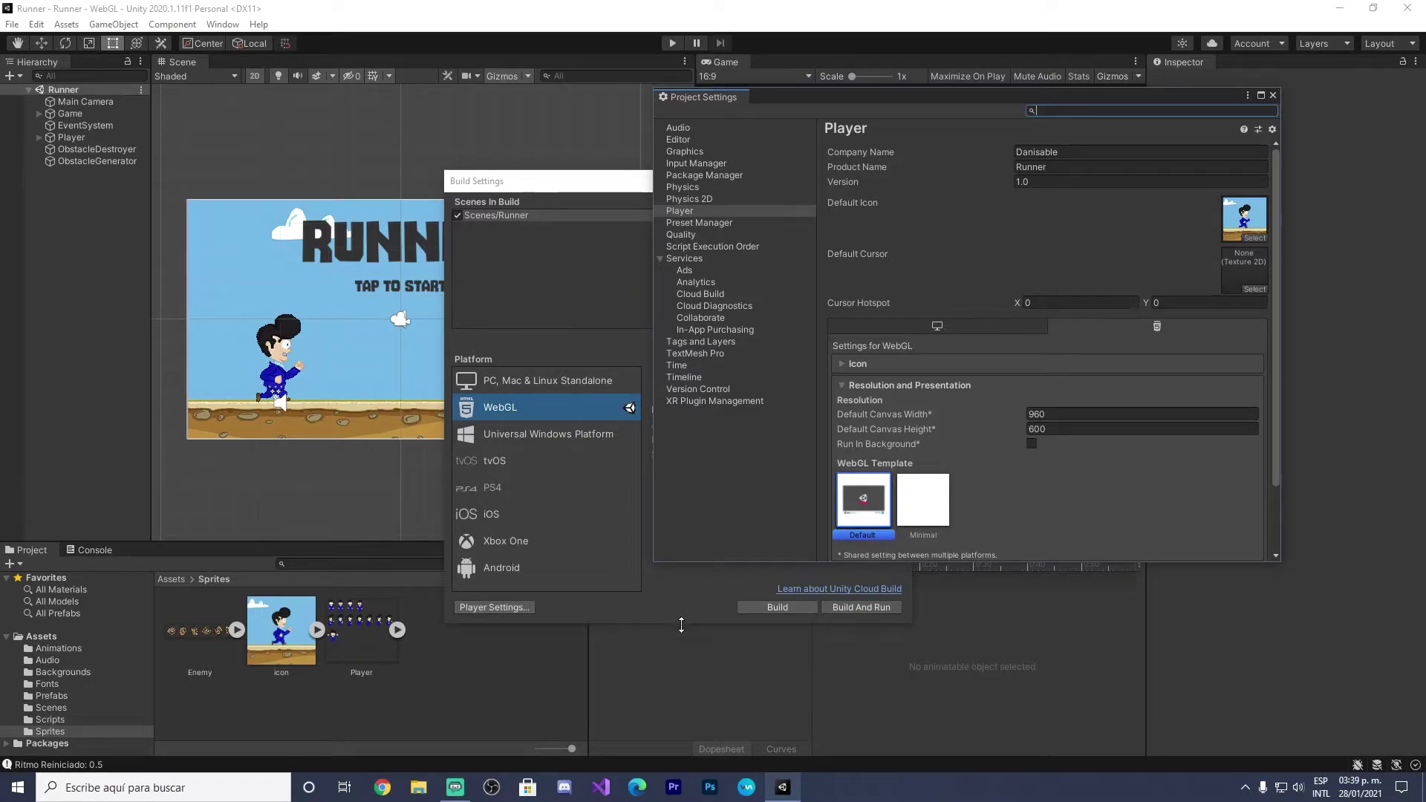
drag(921, 98, 734, 127)
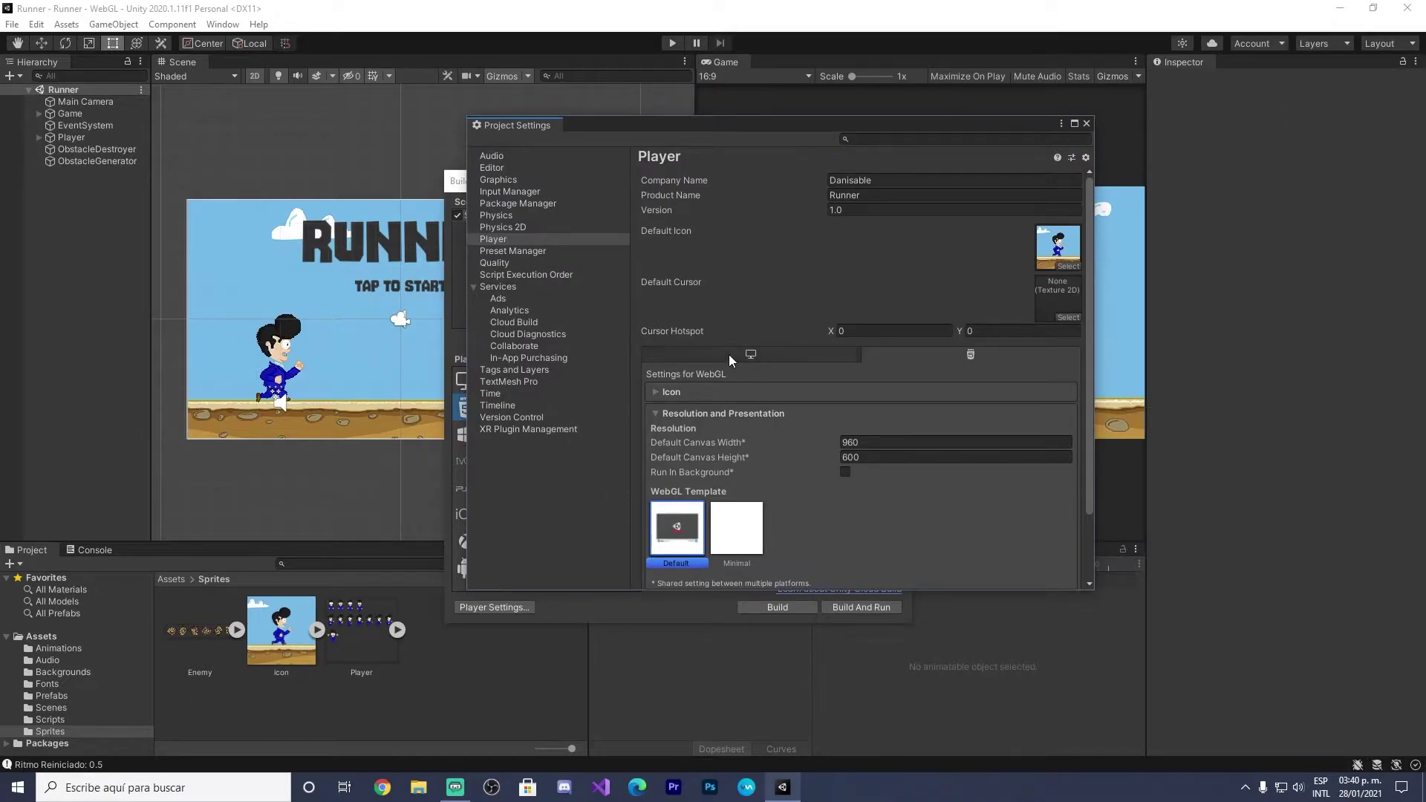
click(729, 355)
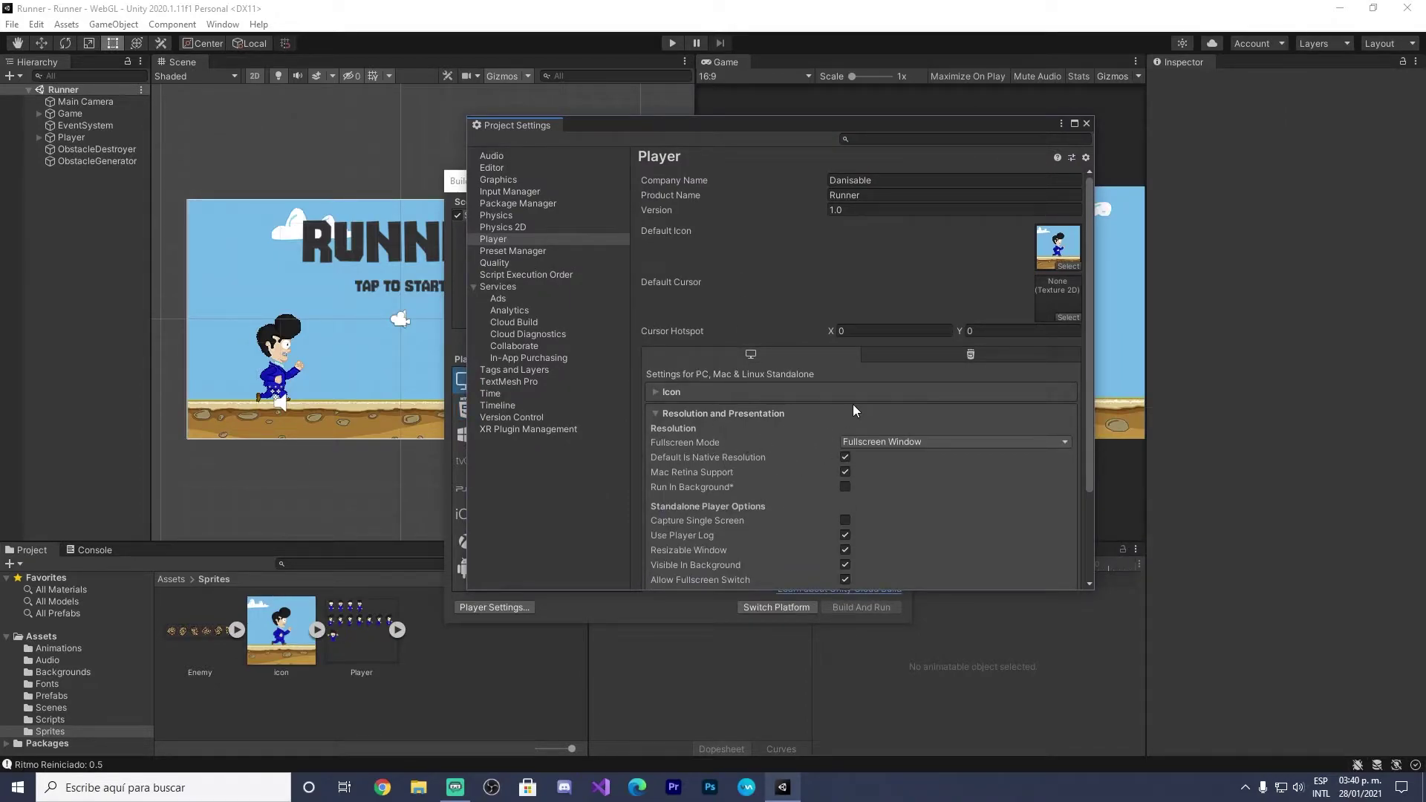
click(960, 355)
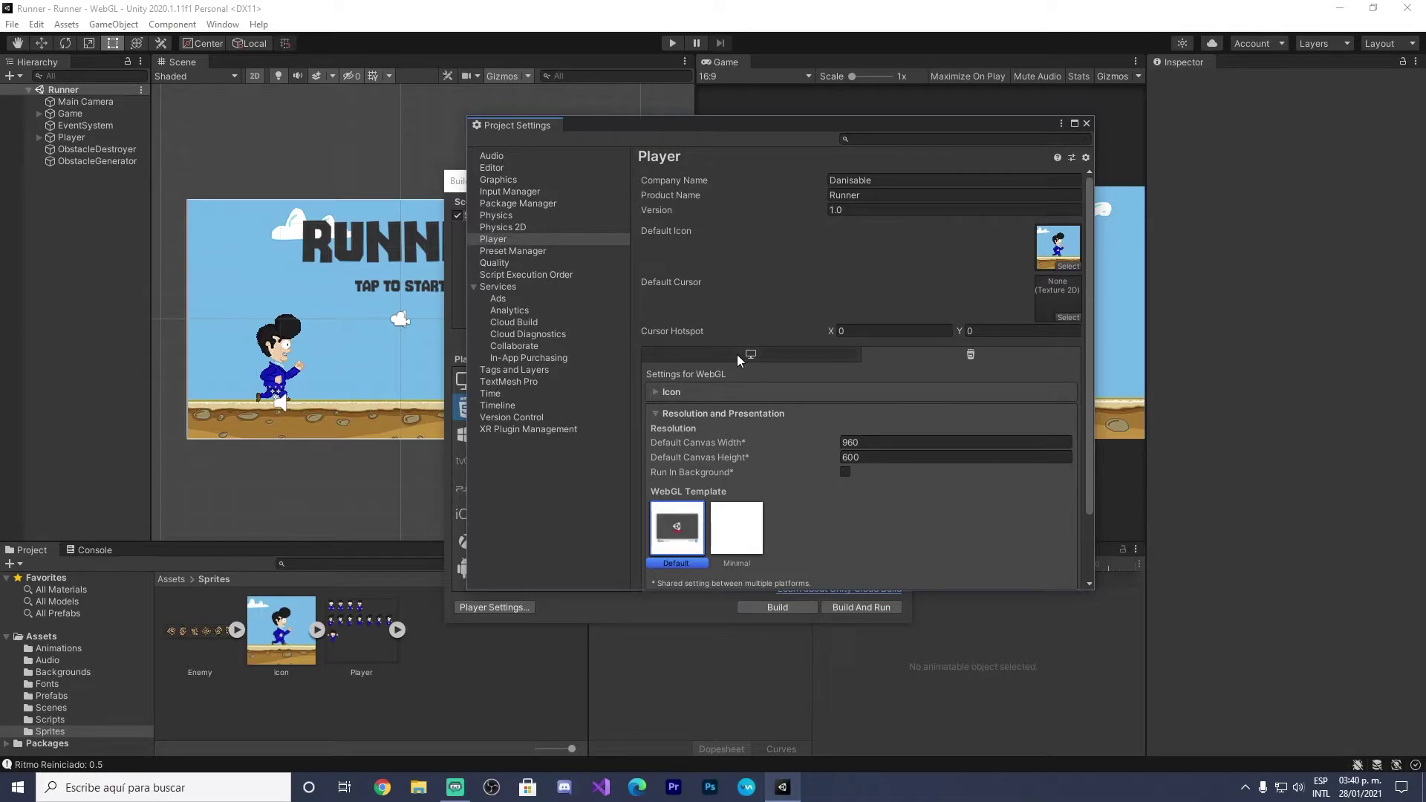
click(799, 360)
click(959, 355)
Set the WebGL Default Canvas Width to 640 and Height to 320.
click(862, 443)
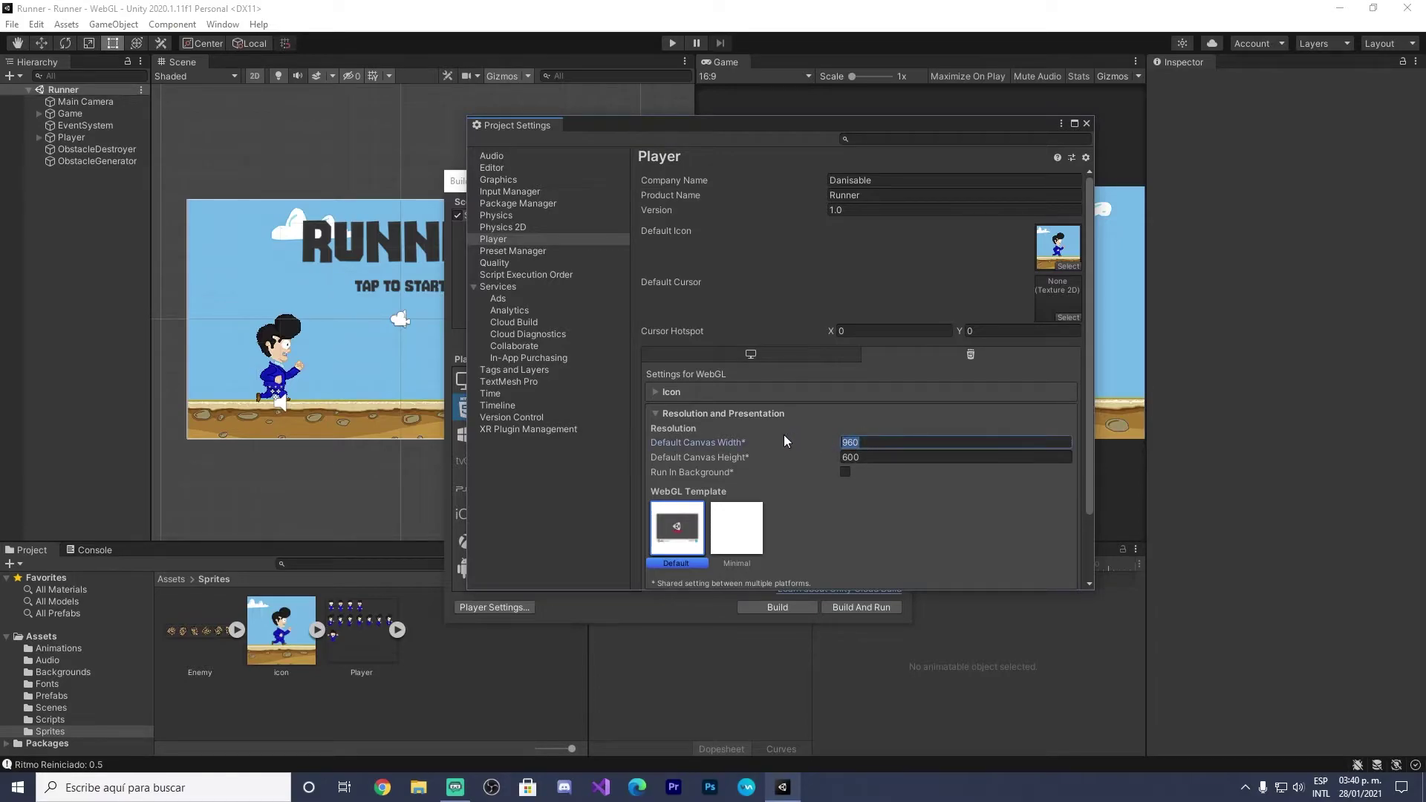
text(640)
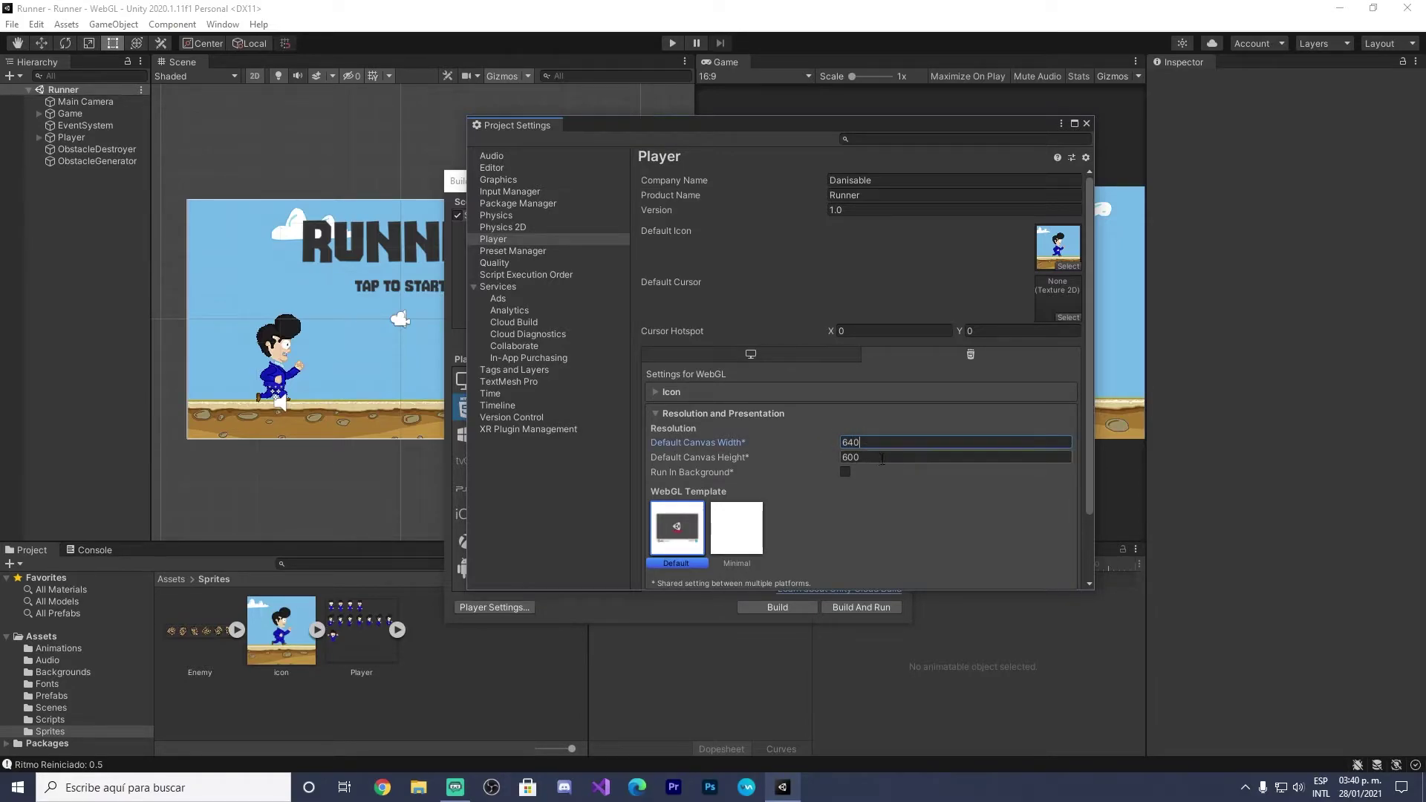
click(882, 458)
text(320)
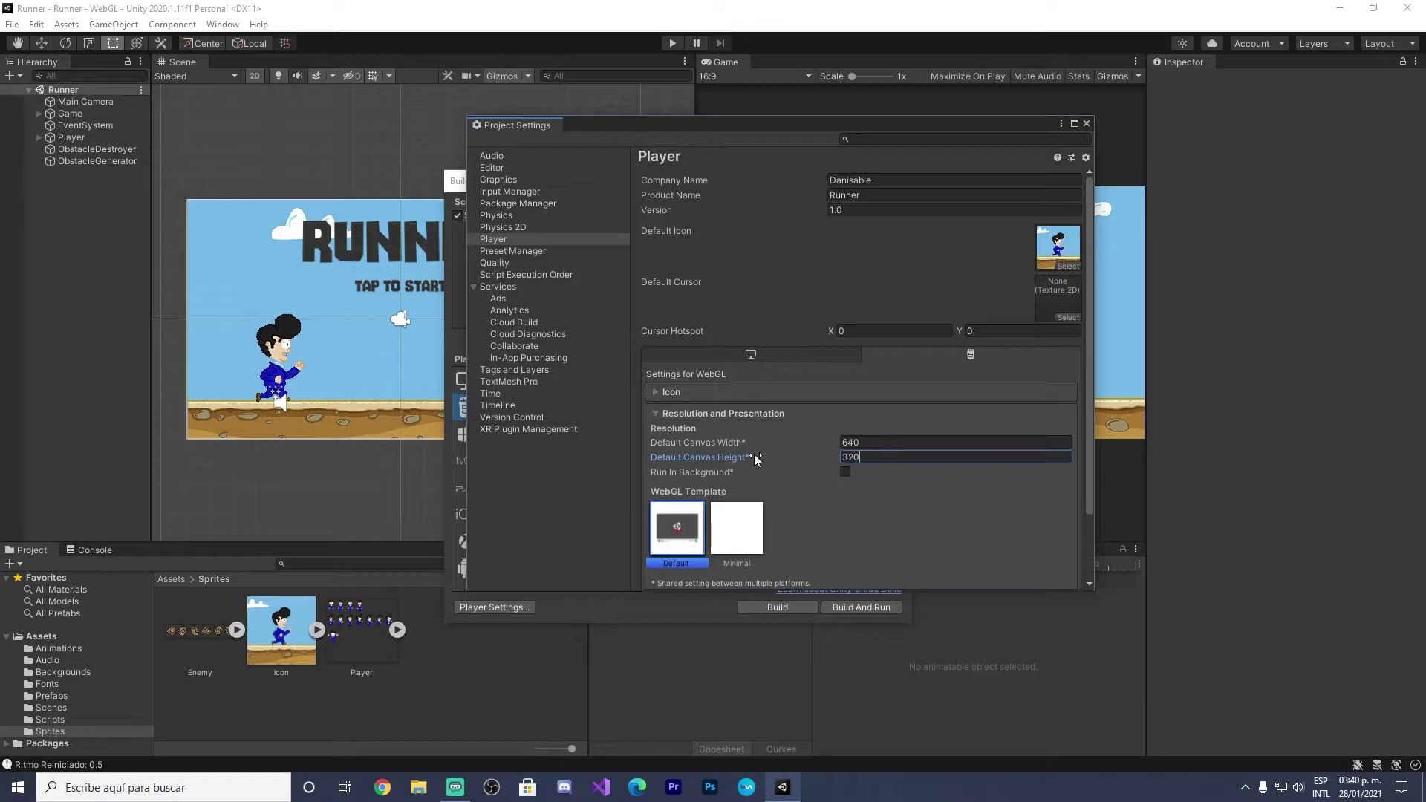
click(282, 497)
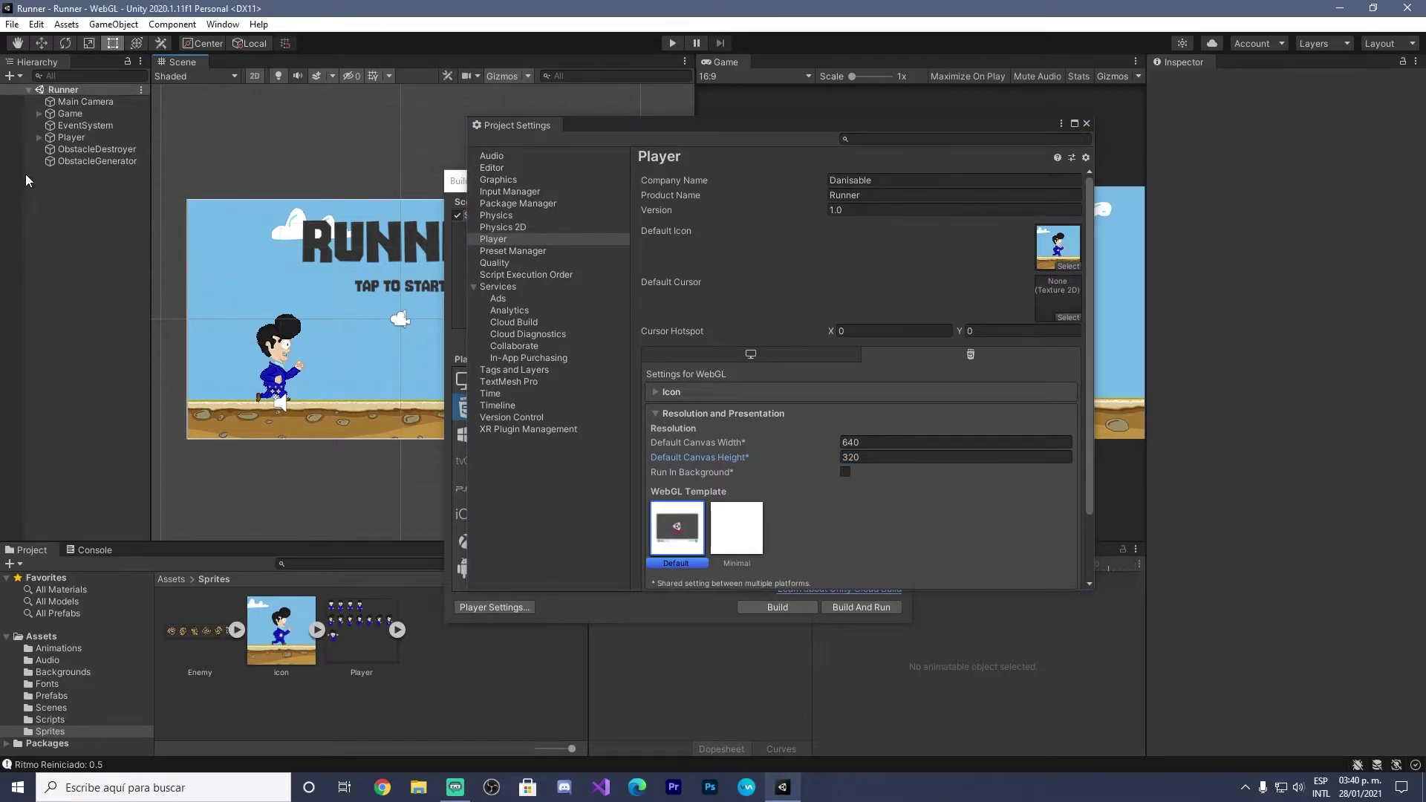
click(39, 114)
Check the Background's 640x360 size and change Default Canvas Height to 360.
click(74, 128)
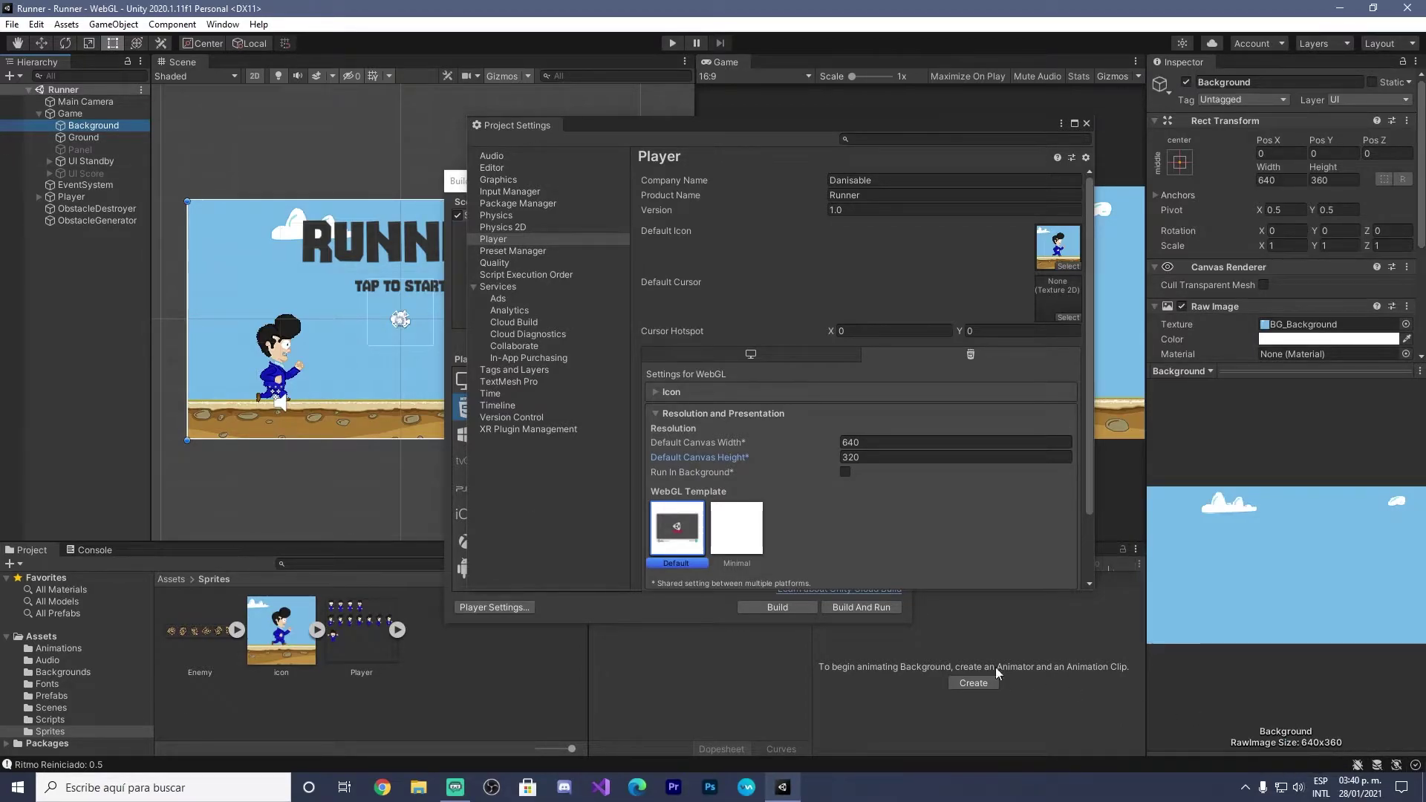
click(847, 457)
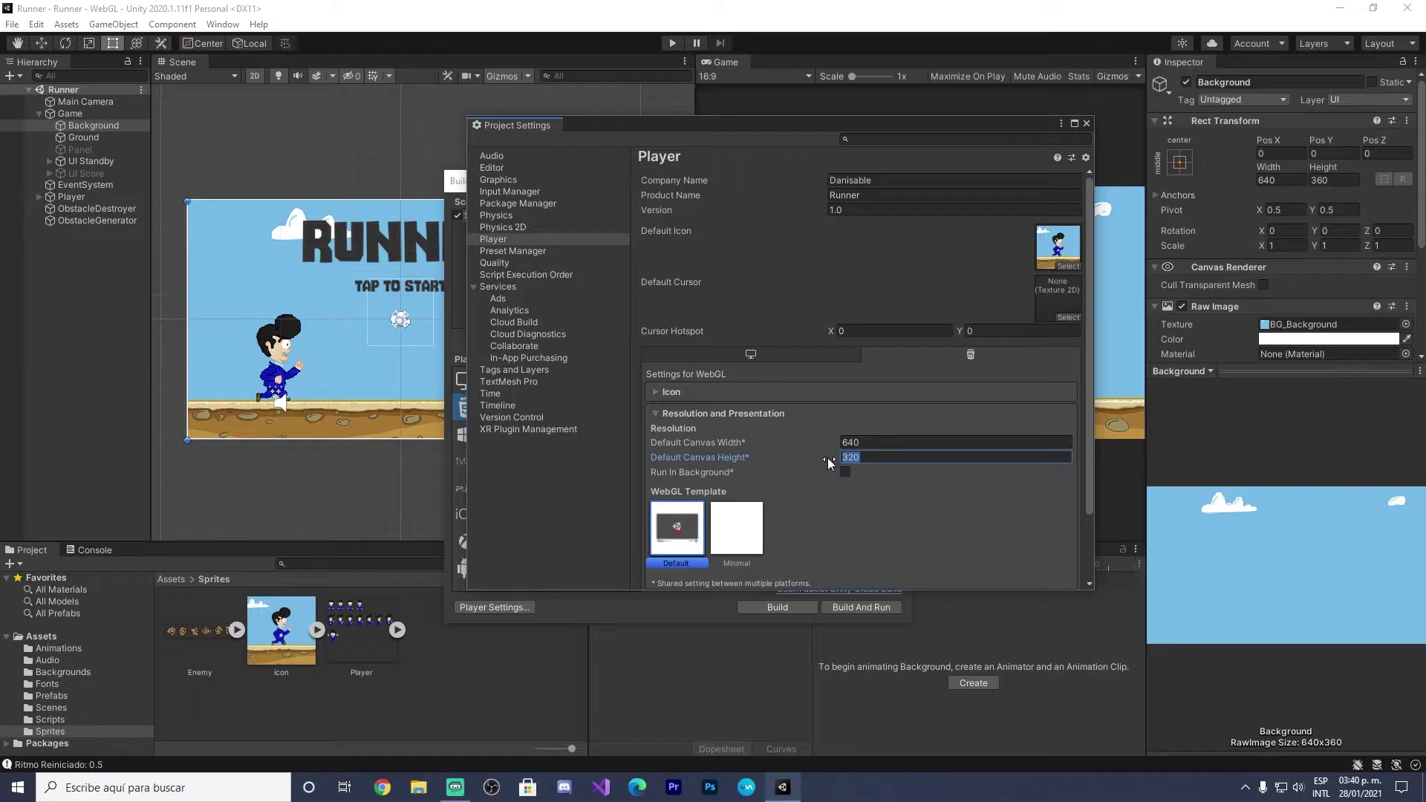
text(360)
scroll(827, 492, down, 3)
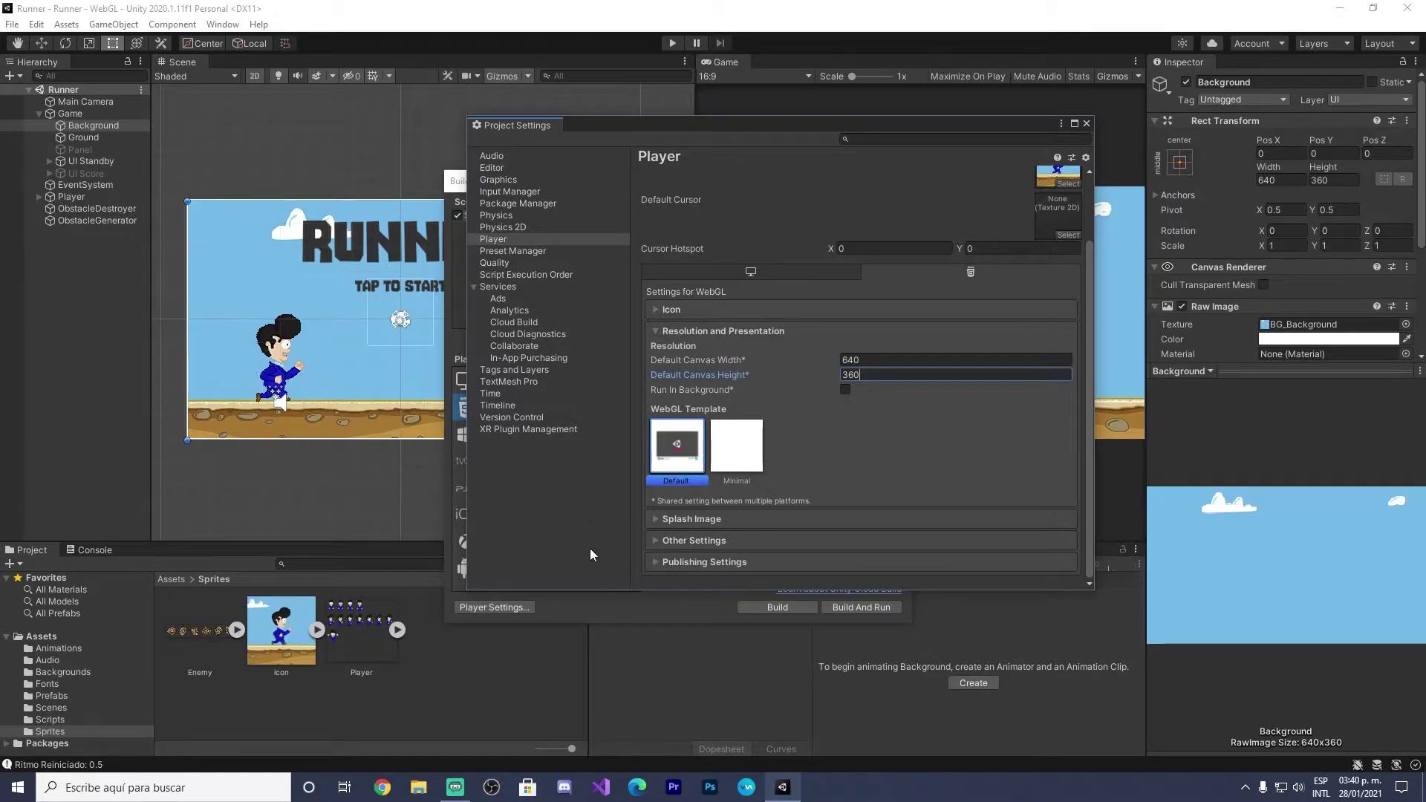
click(665, 518)
Expand Icon settings and step through the company name and version 1.0 fields.
click(658, 312)
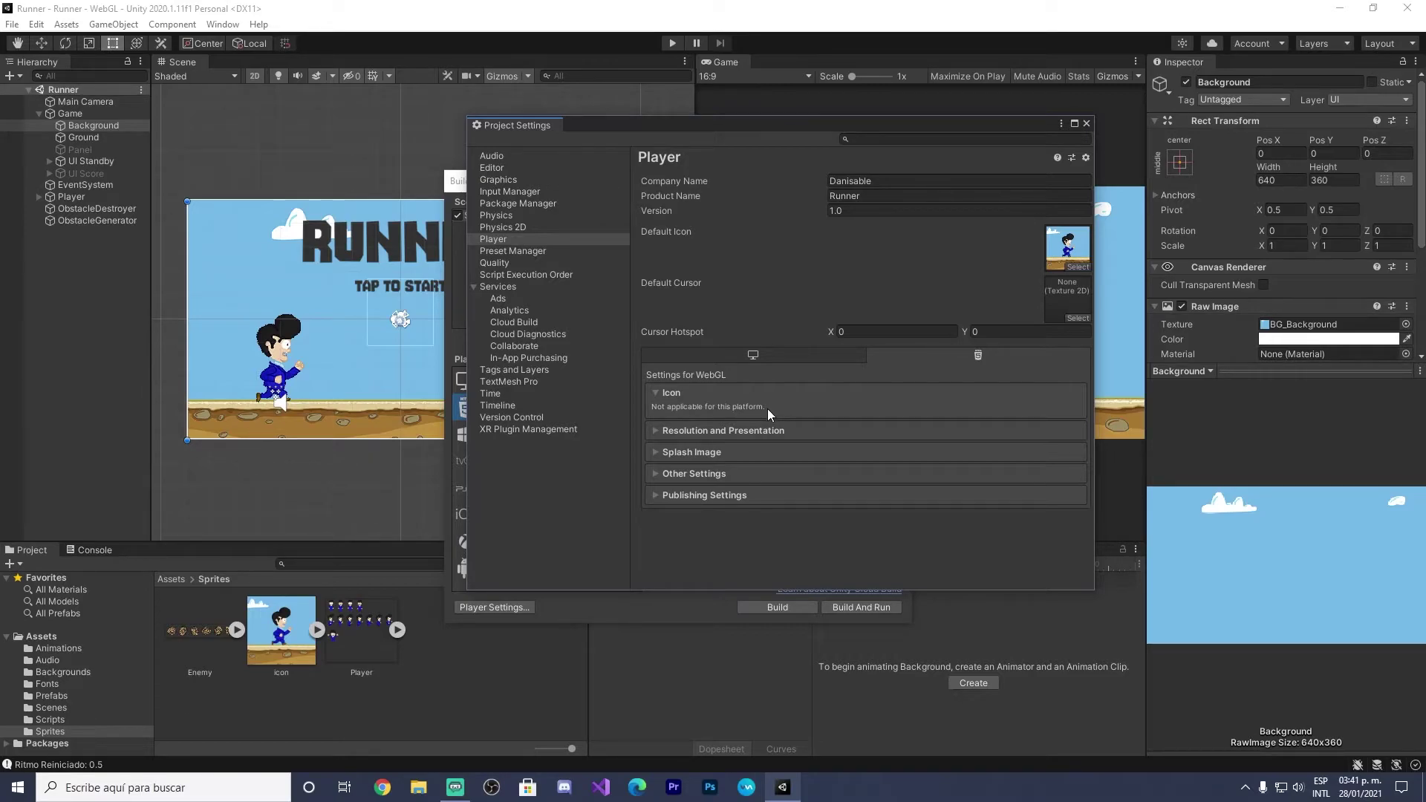
click(848, 182)
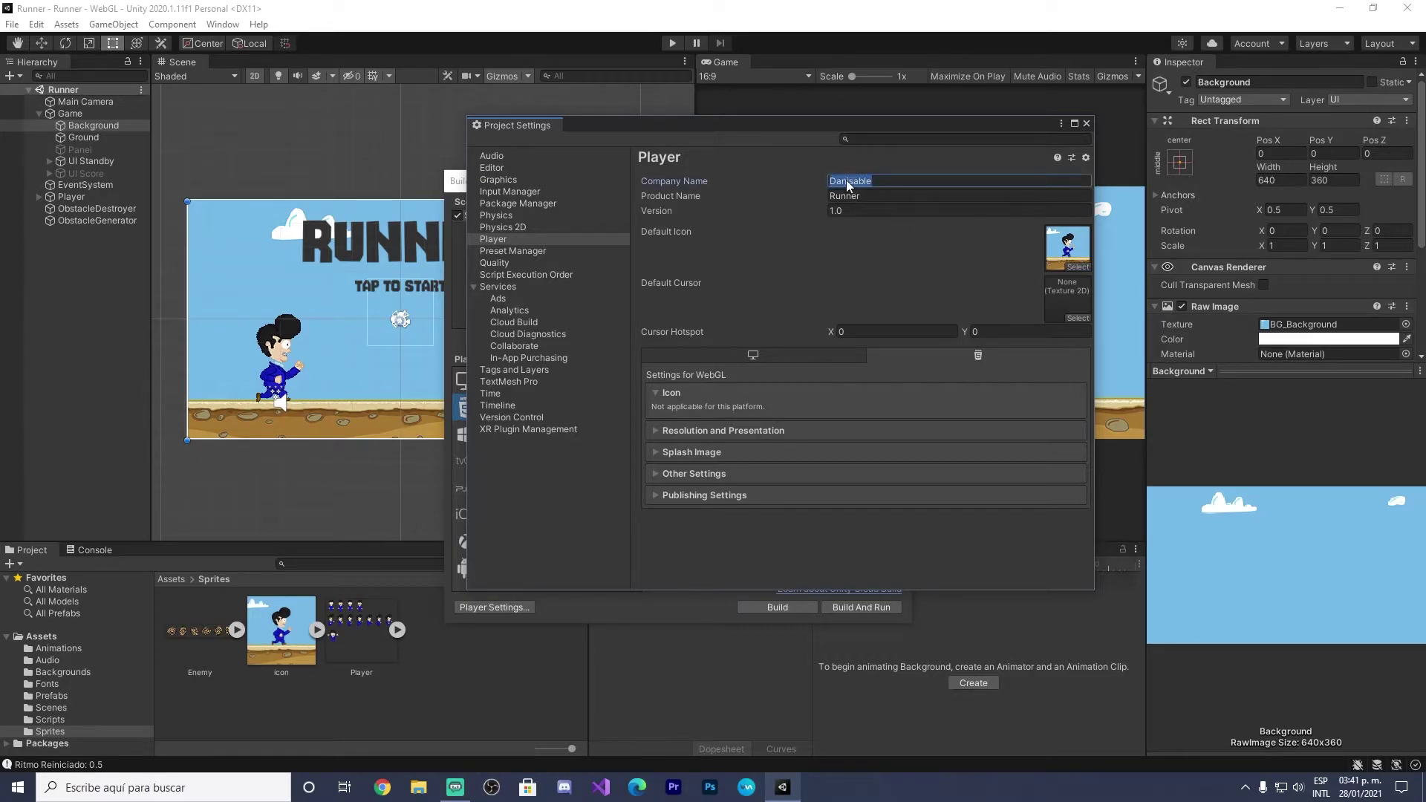
key(Tab)
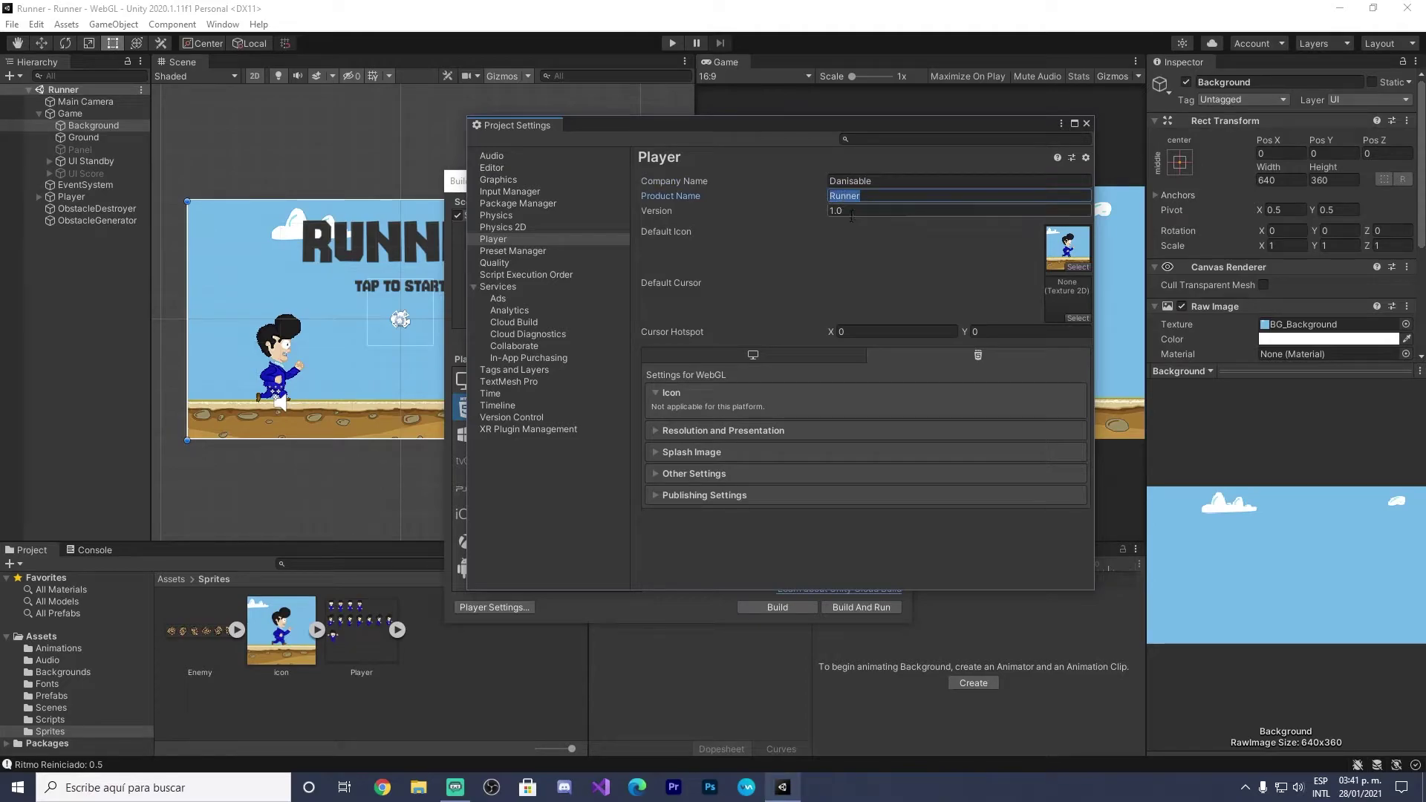
key(Tab)
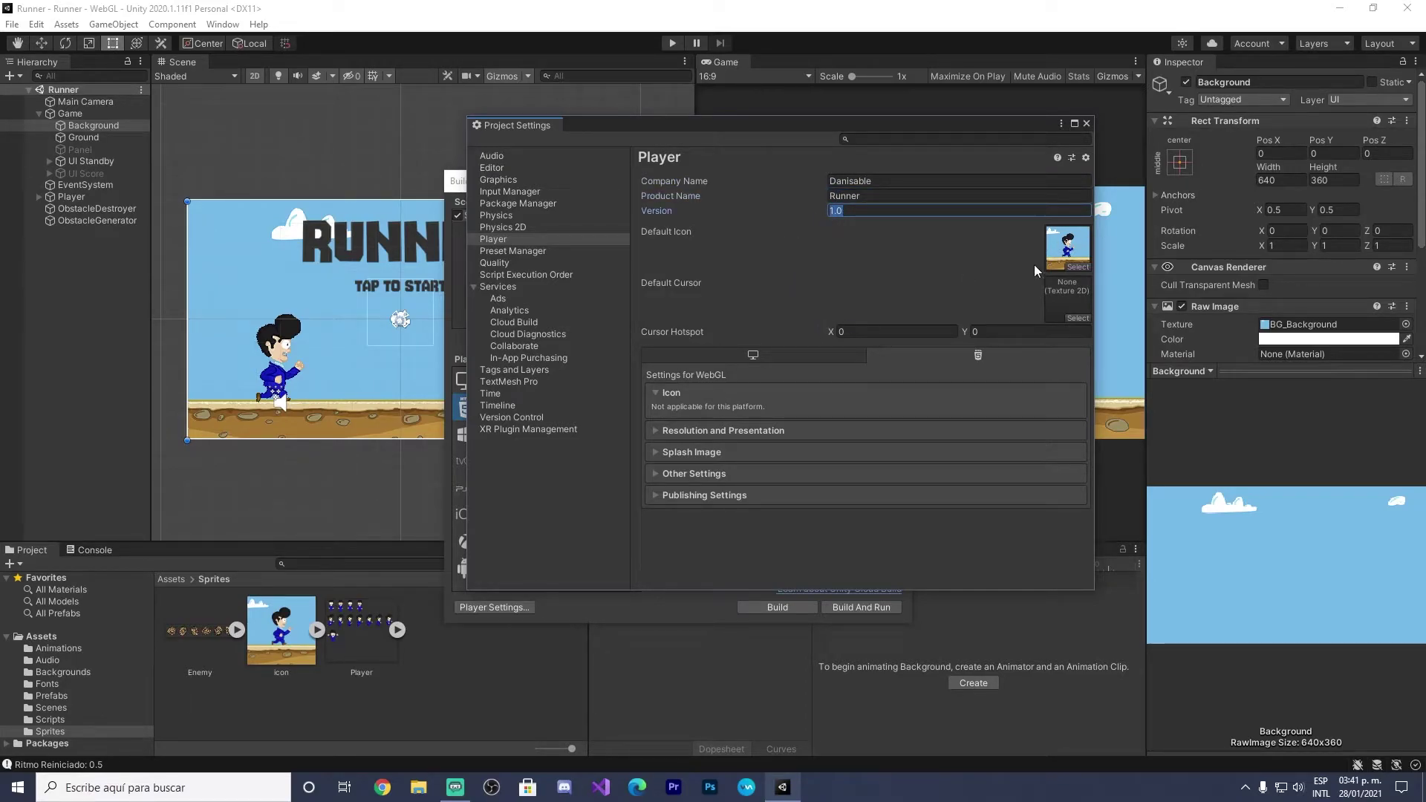
click(694, 232)
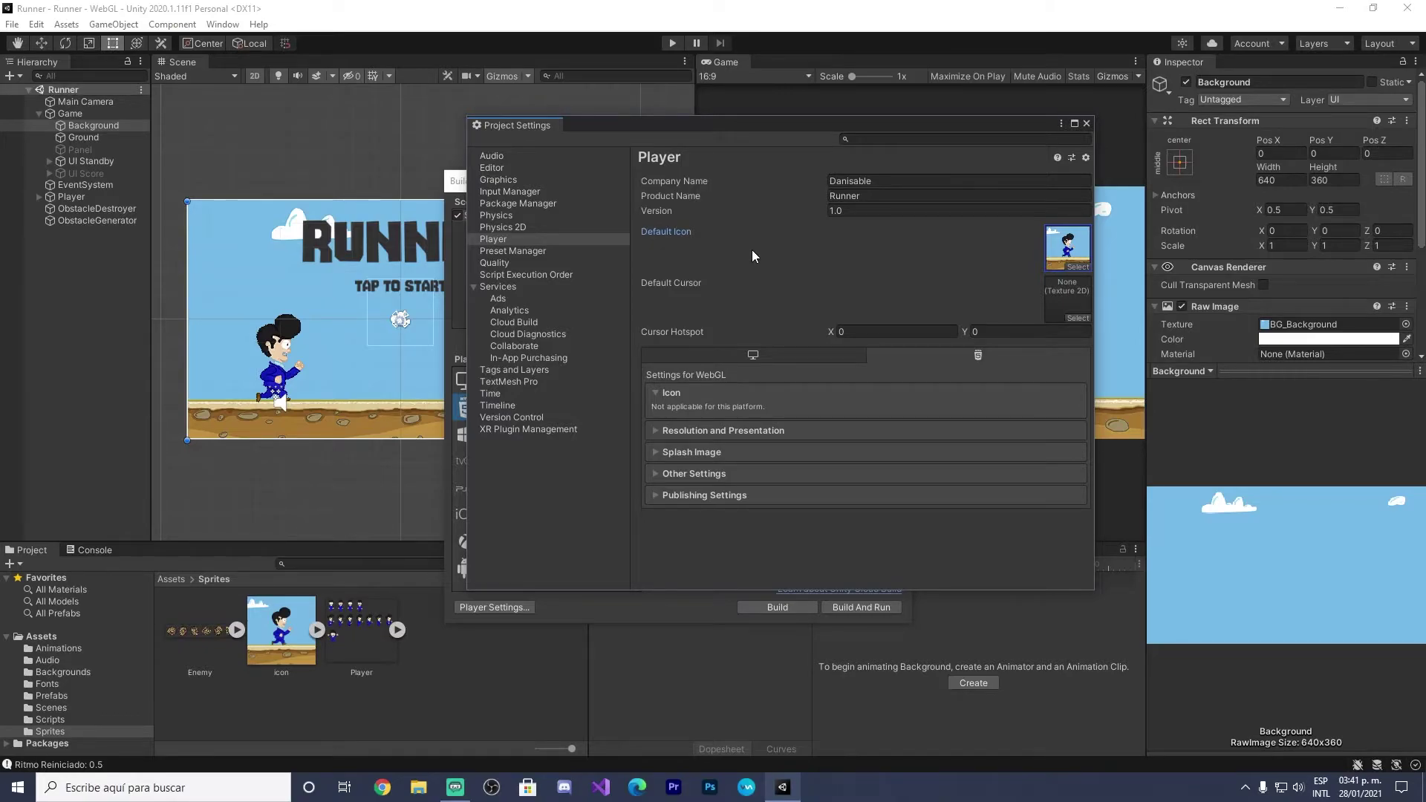
Expand Other Settings, Publishing Settings and Resolution and Presentation, then close Project Settings.
click(655, 474)
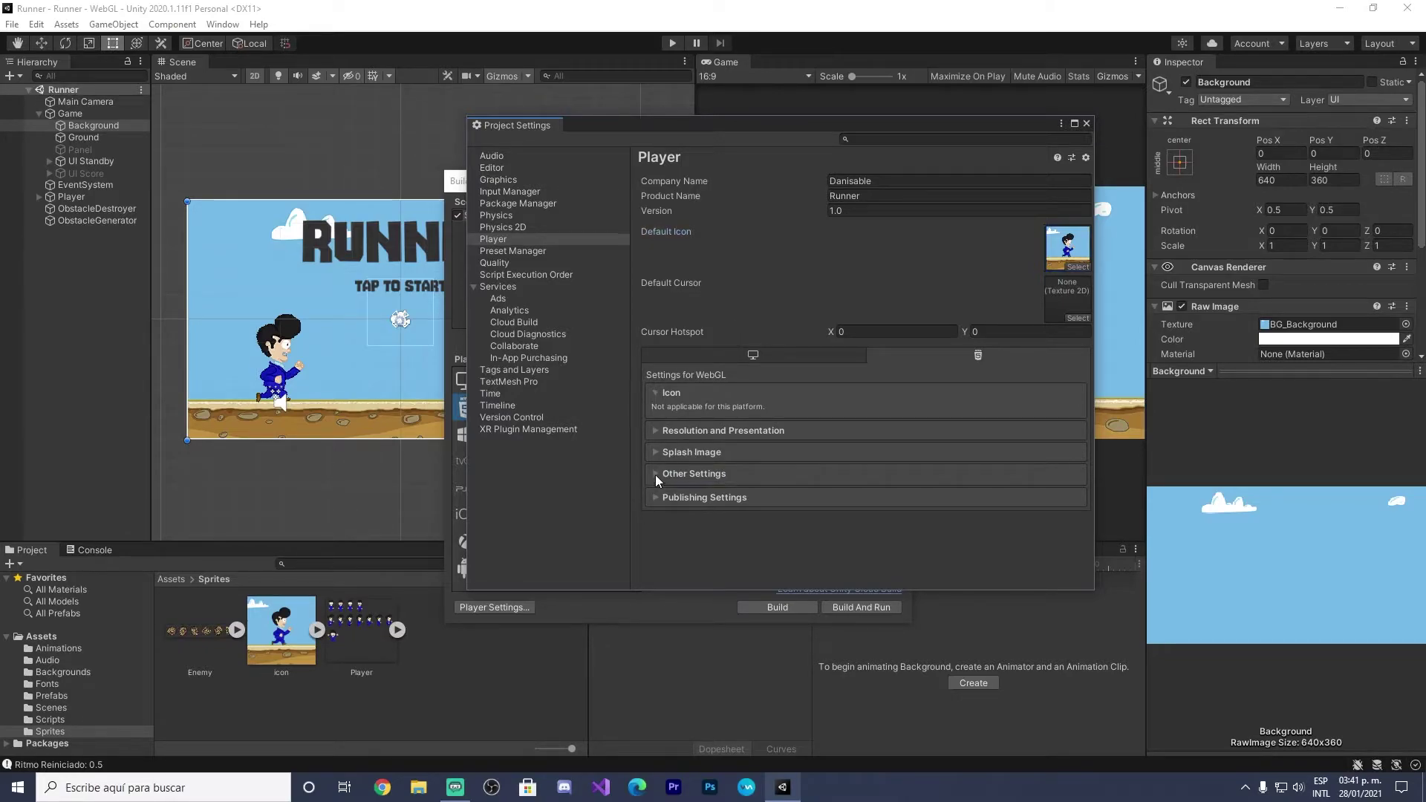
scroll(706, 456, down, 5)
scroll(706, 457, down, 5)
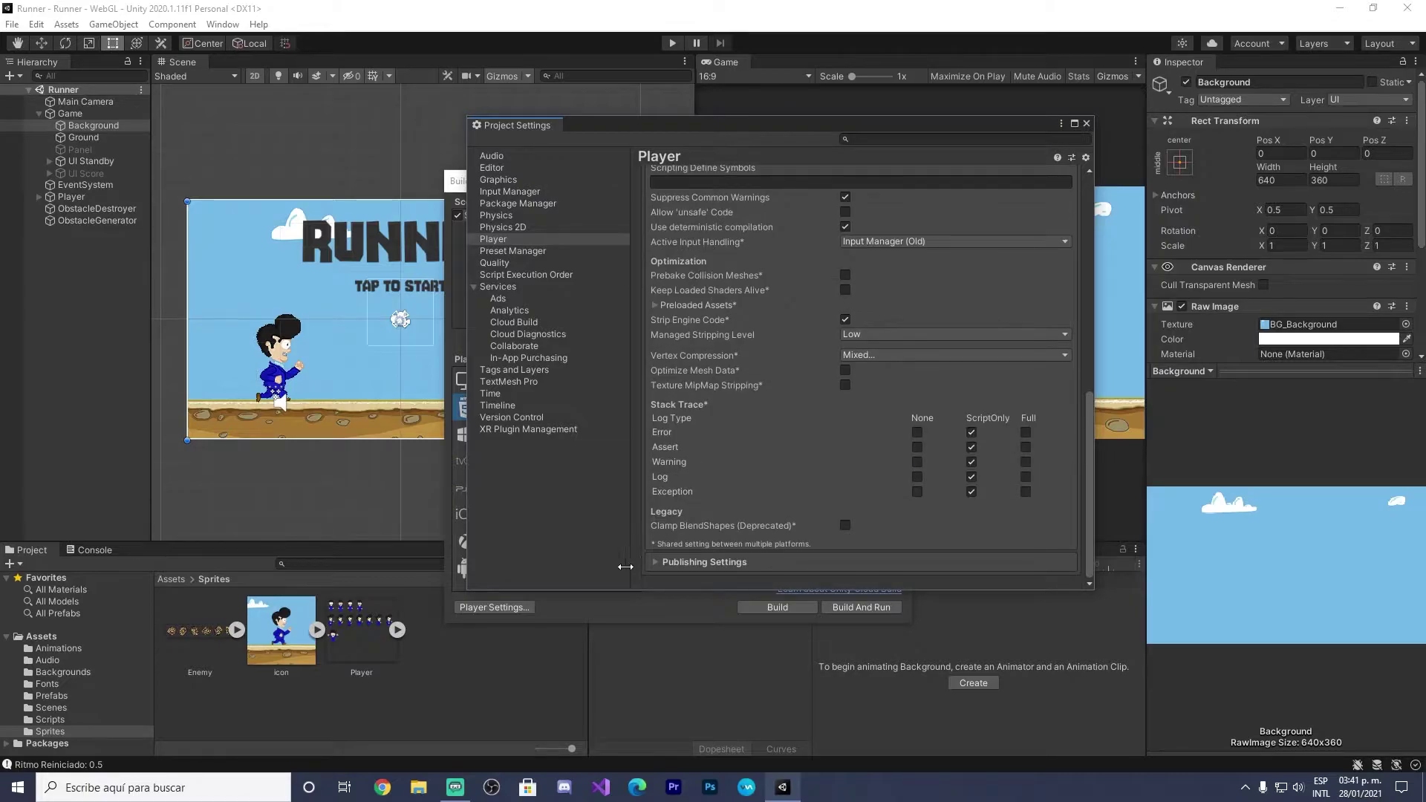
click(654, 561)
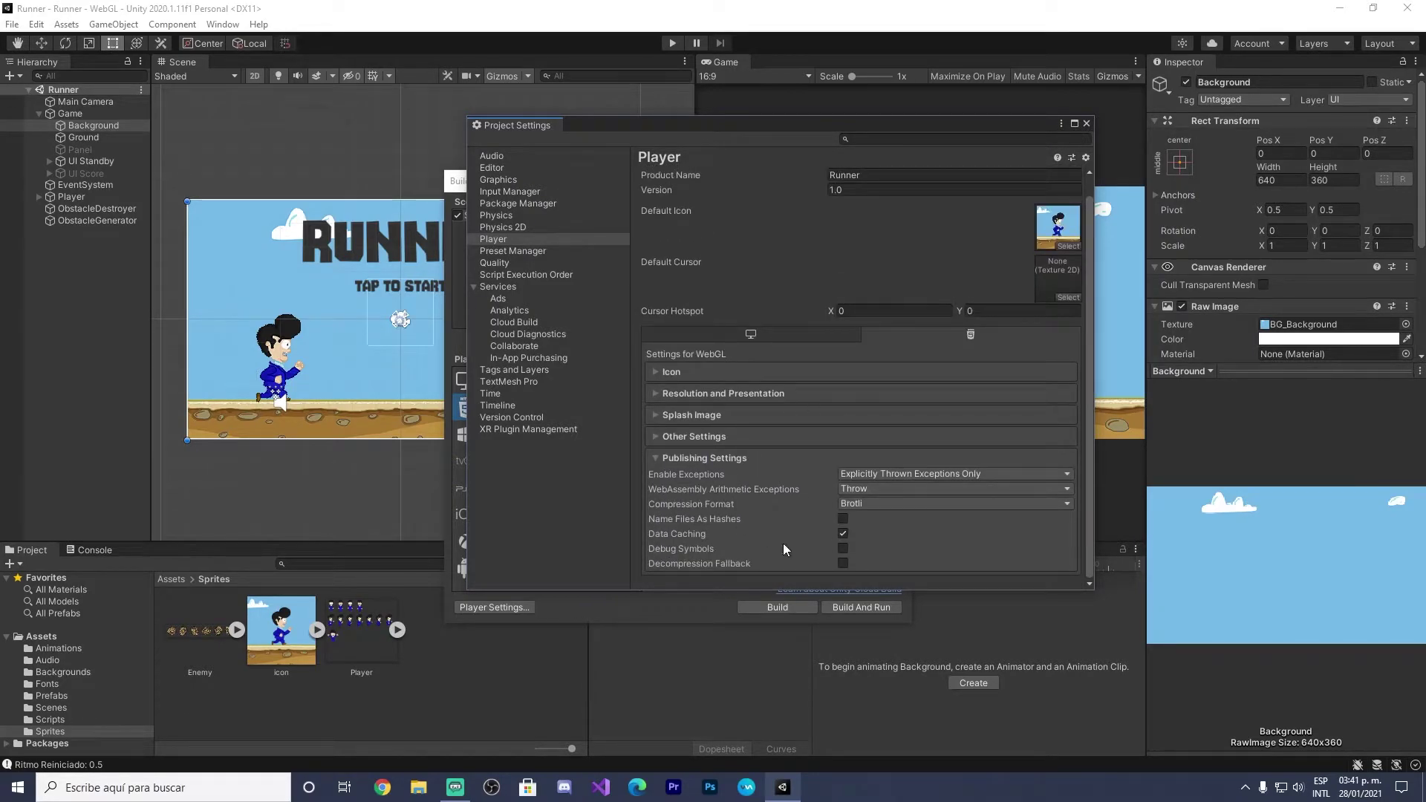
click(654, 395)
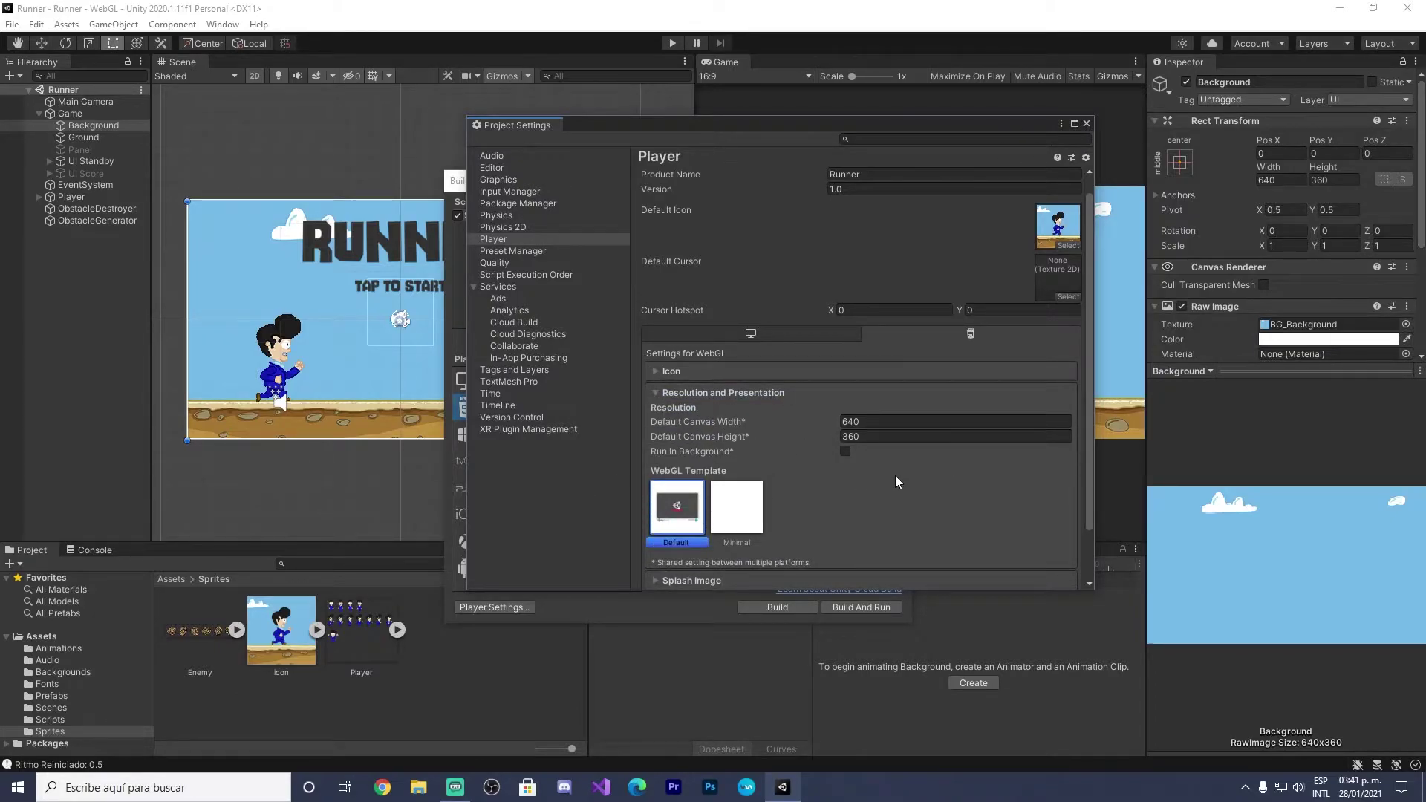
click(1087, 124)
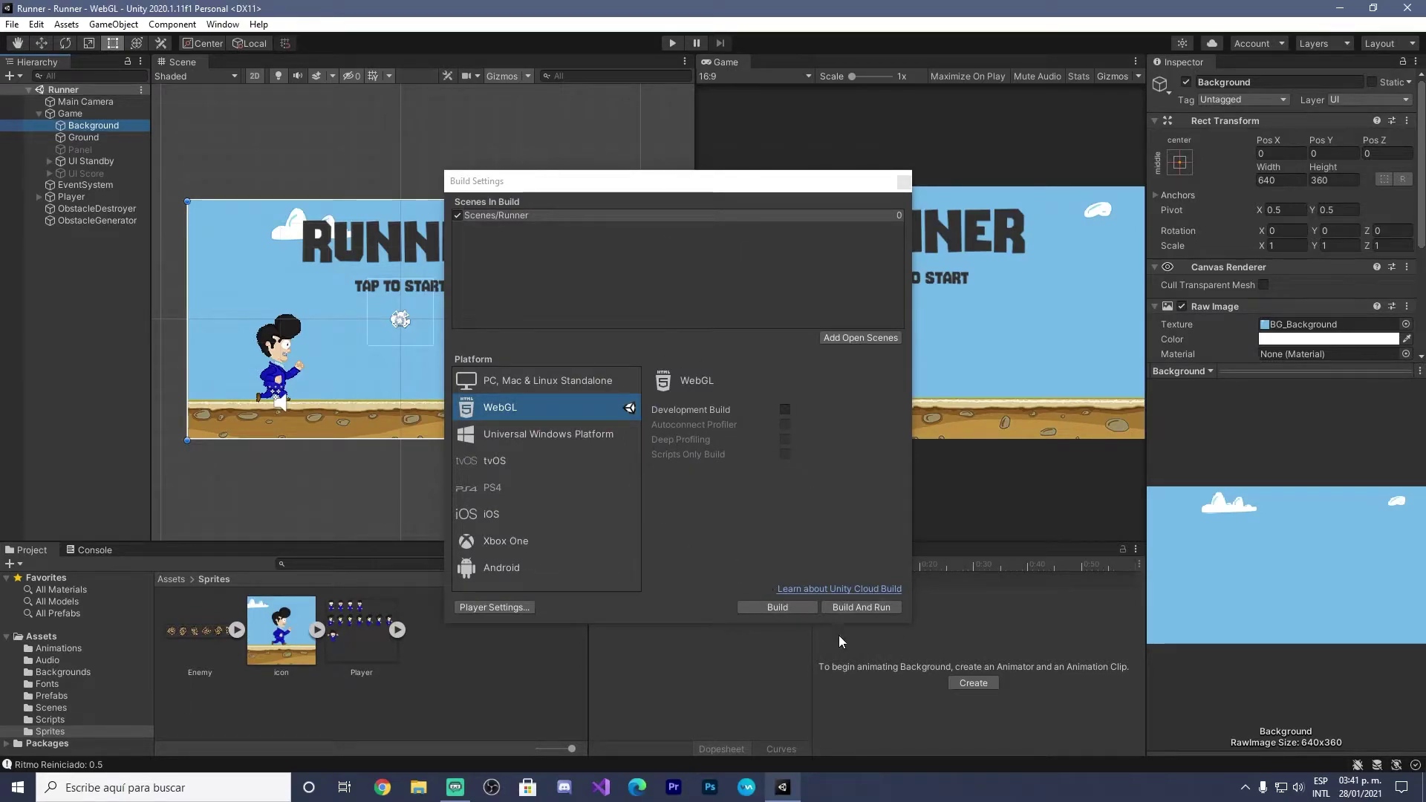
Build and Run the WebGL game into a new RunnerWEB folder on the Escritorio desktop.
click(847, 605)
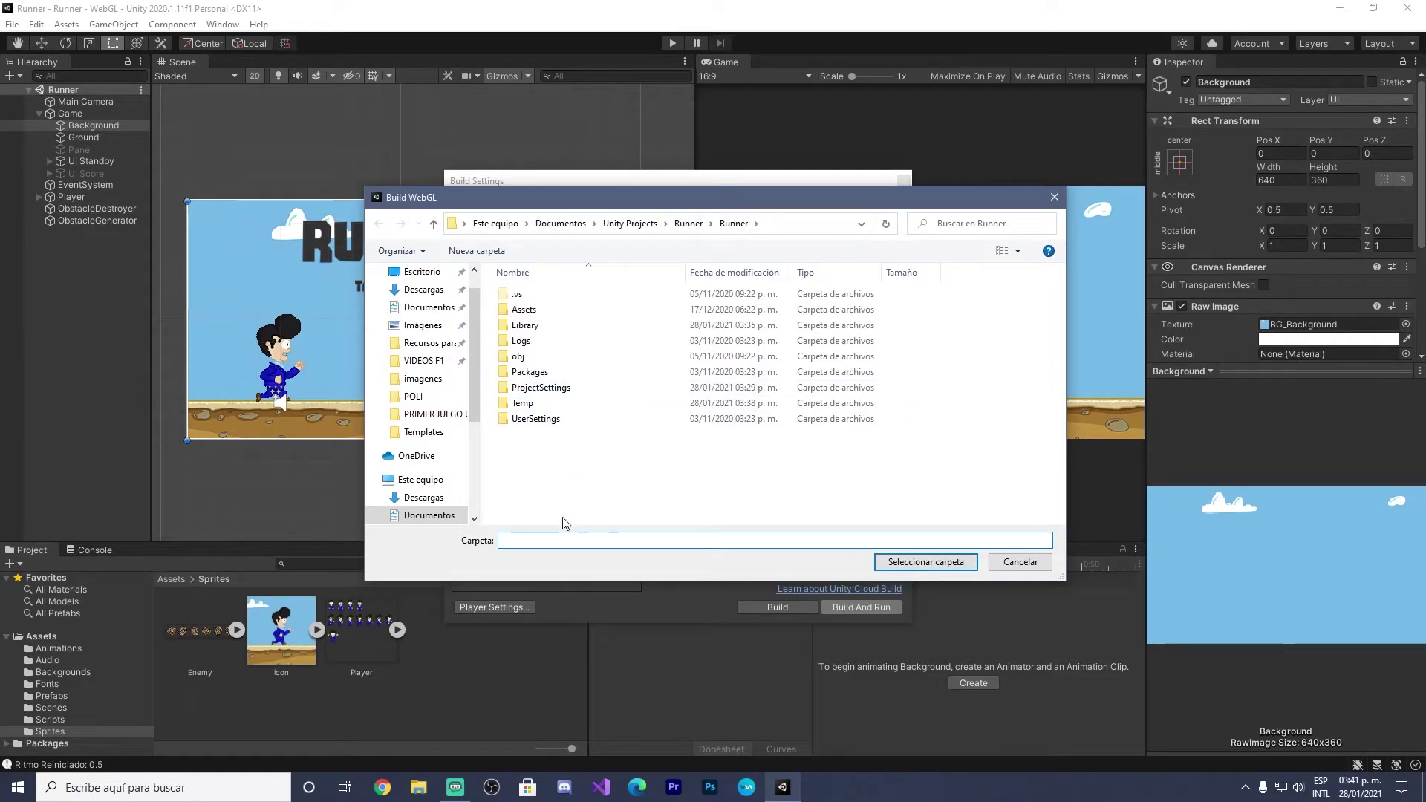
click(422, 272)
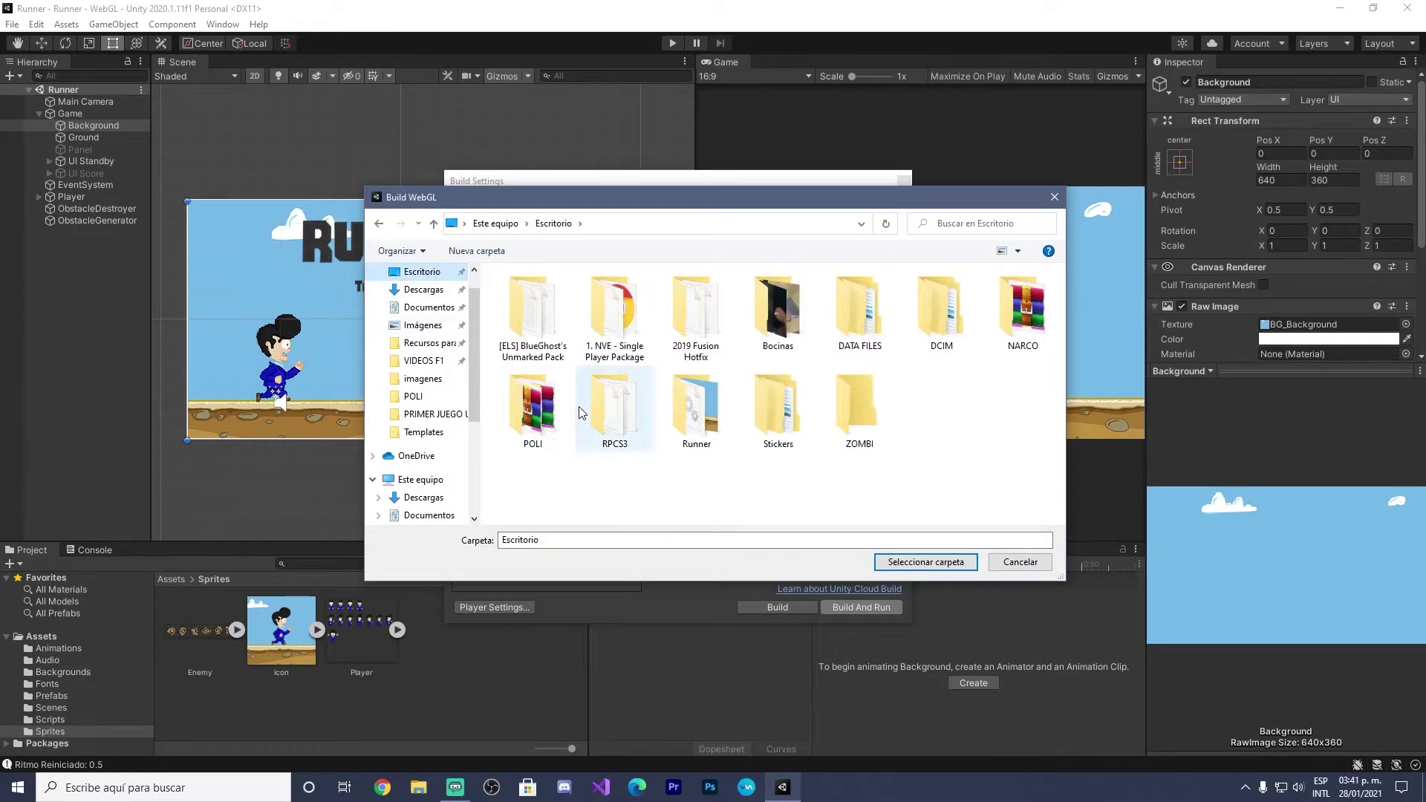
click(659, 537)
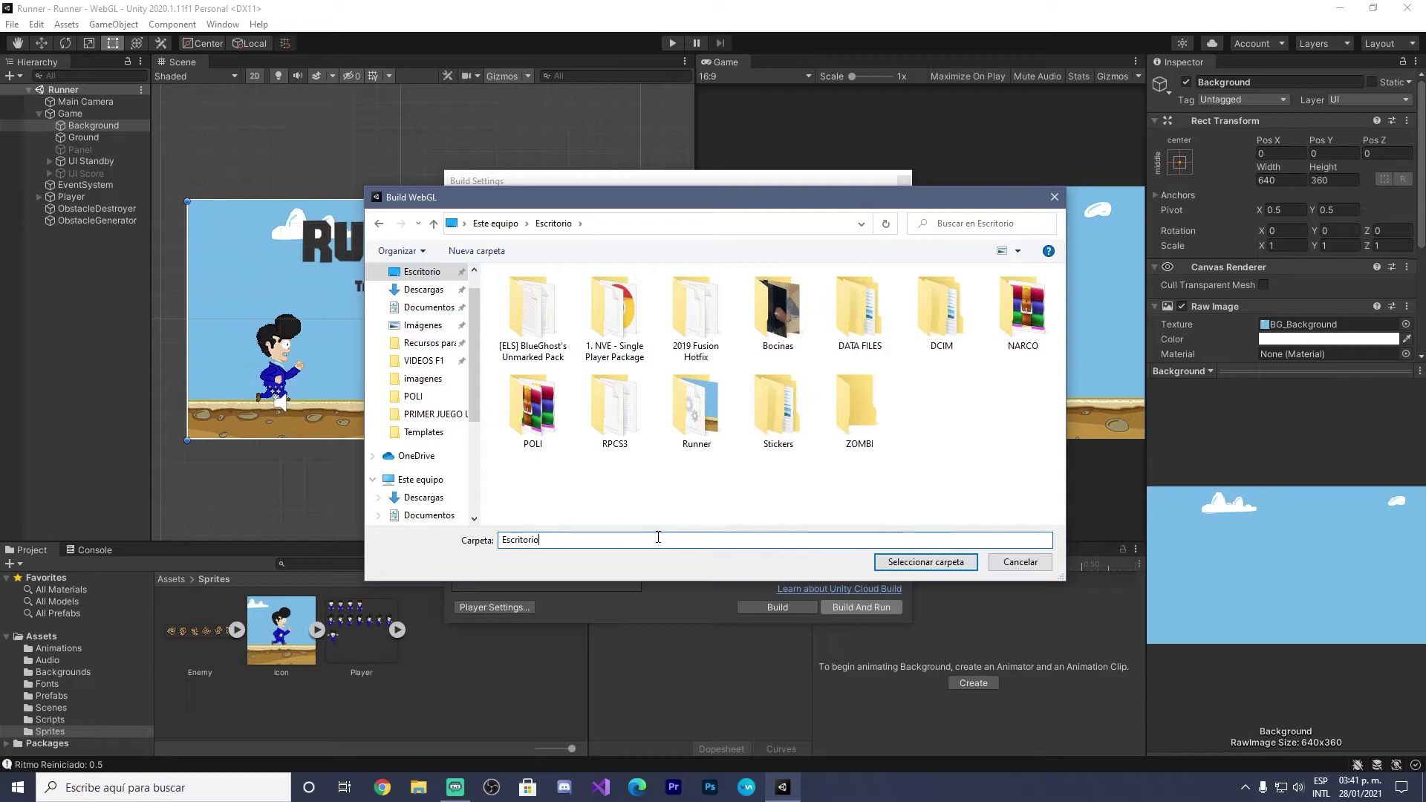
key(BackSpace)
key(BackSpace)
key(BackSpace)
key(BackSpace)
text(Ru)
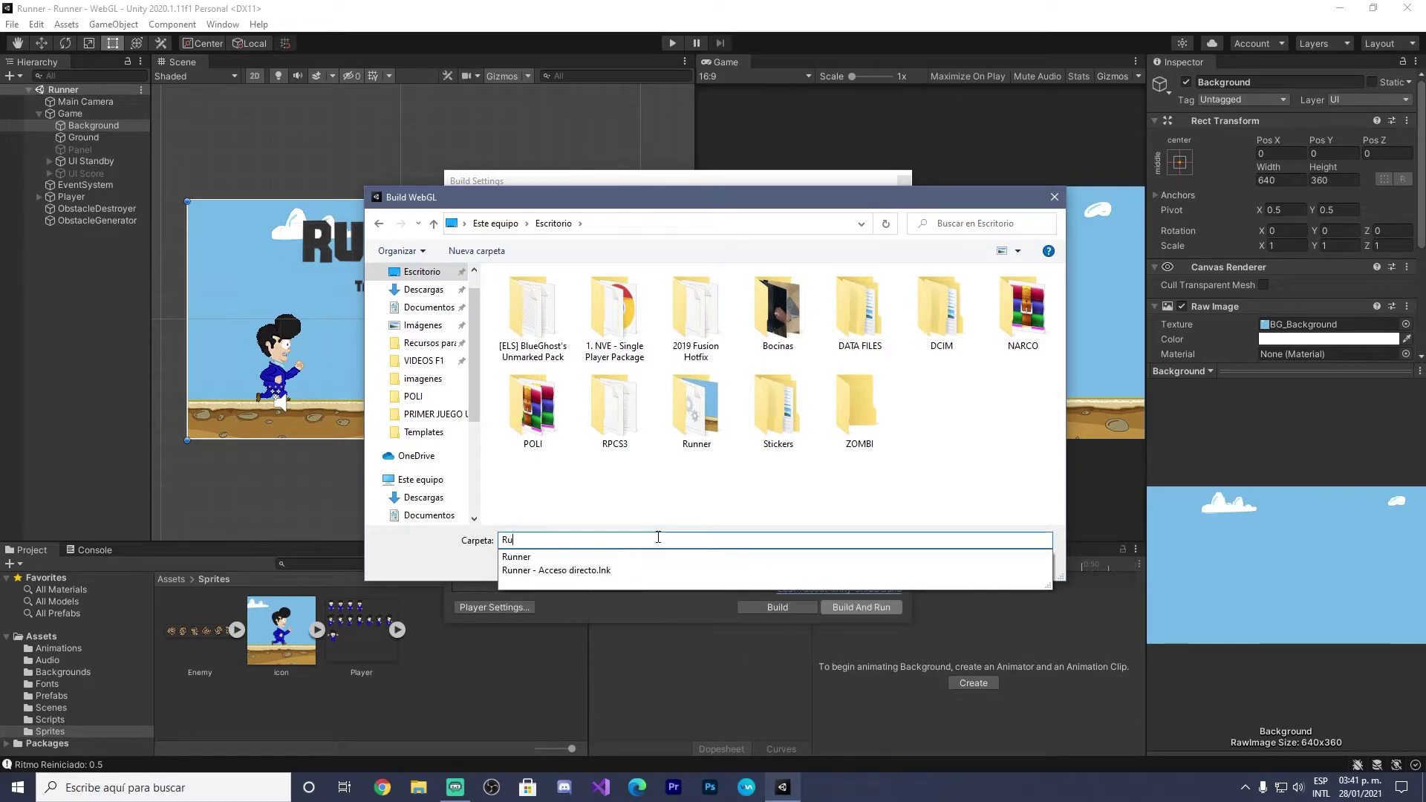
text(nner)
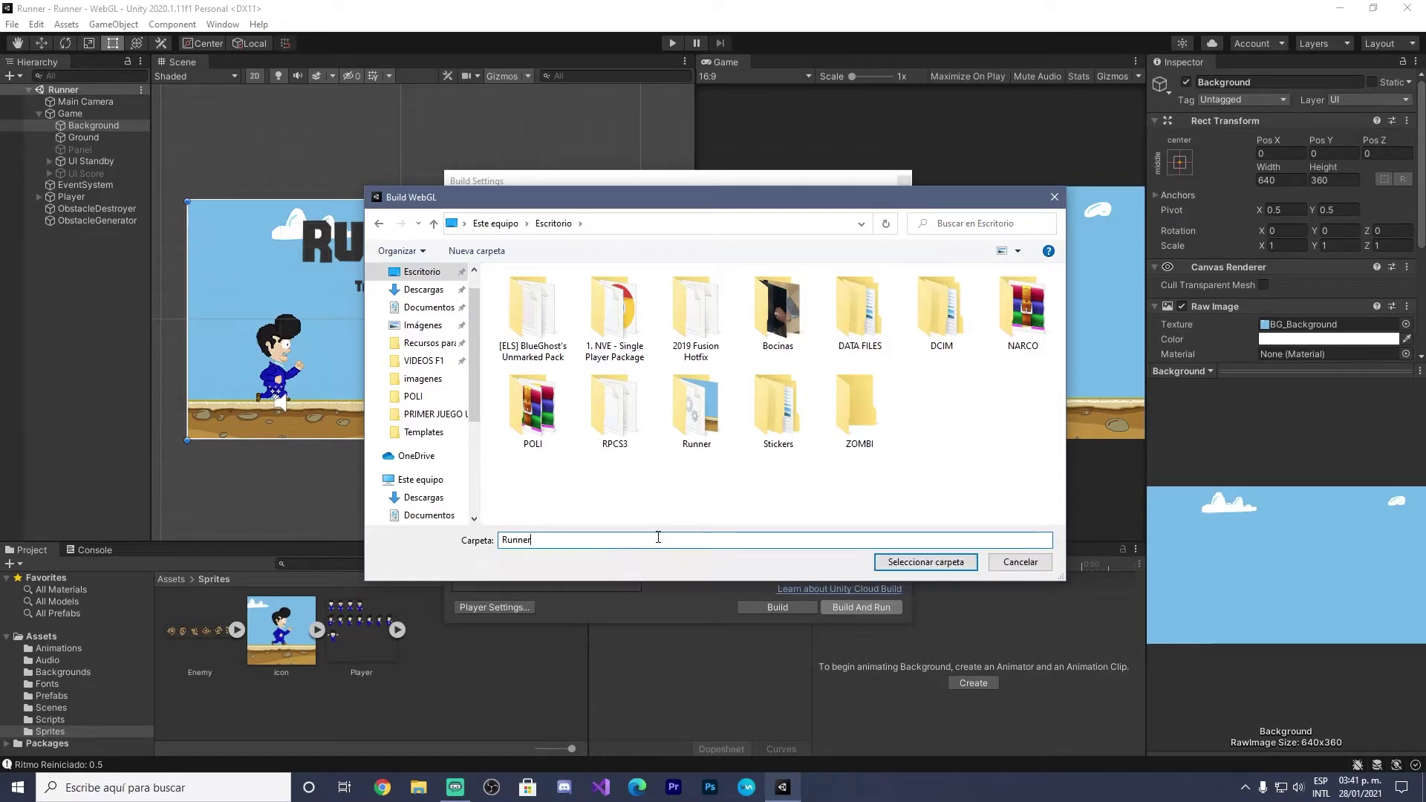
text(WEB)
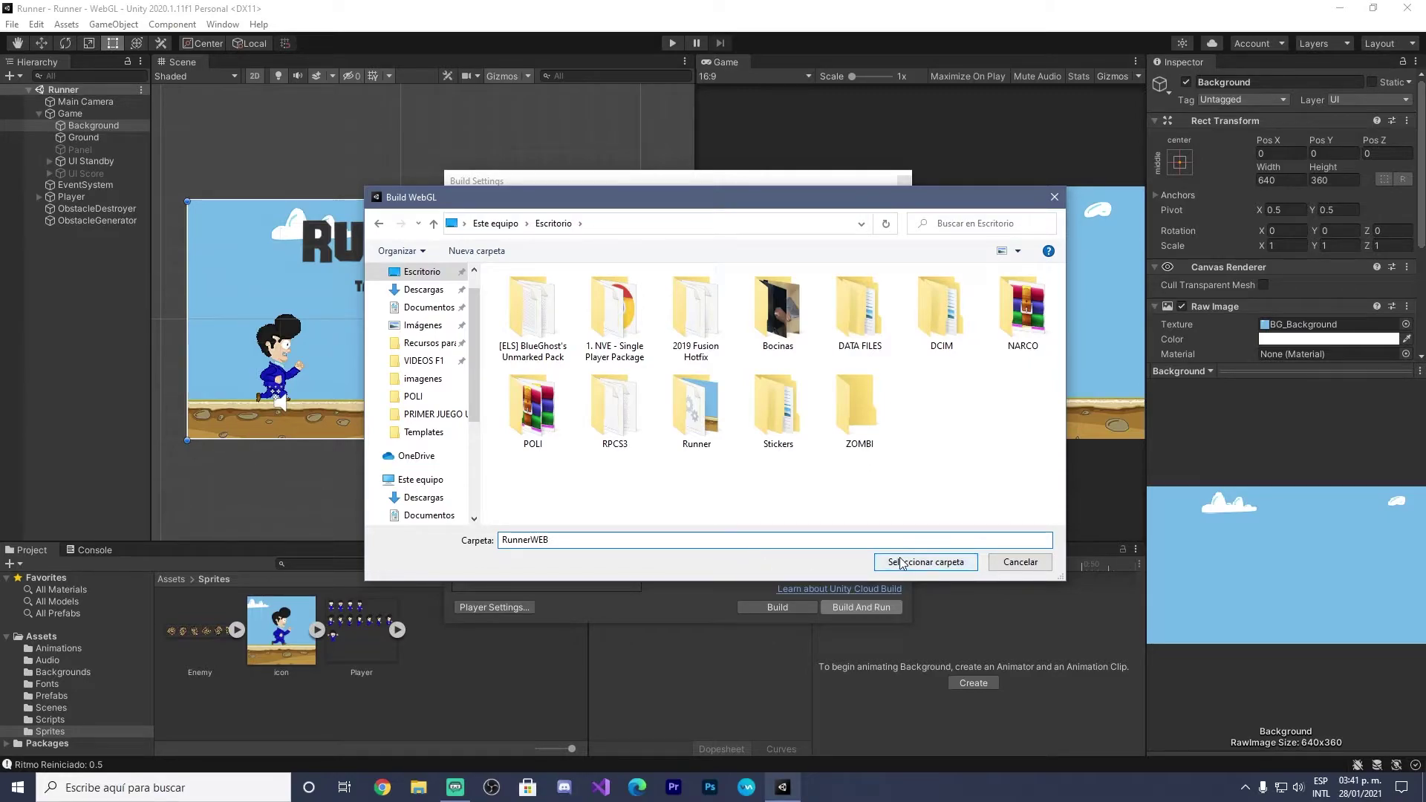
click(476, 251)
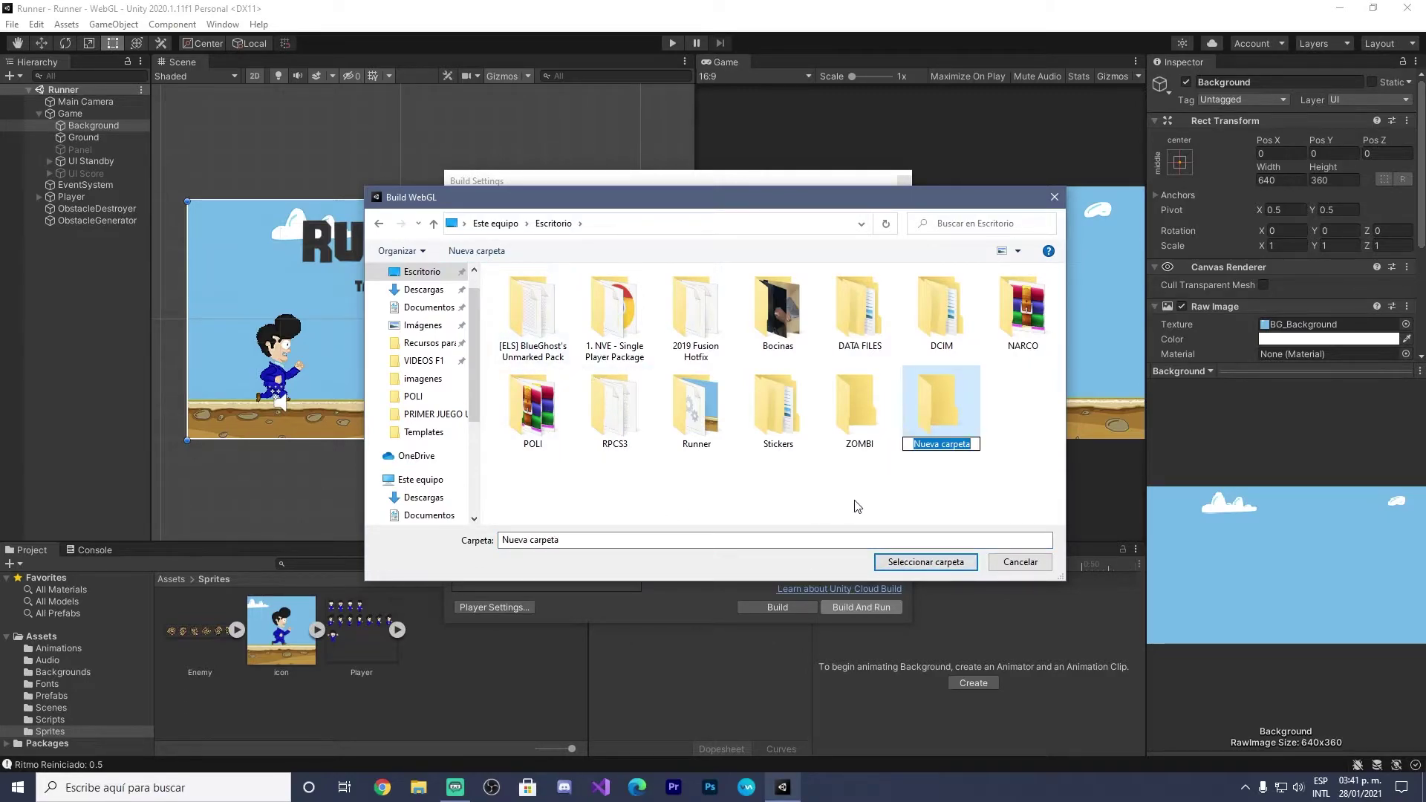
text(Runner)
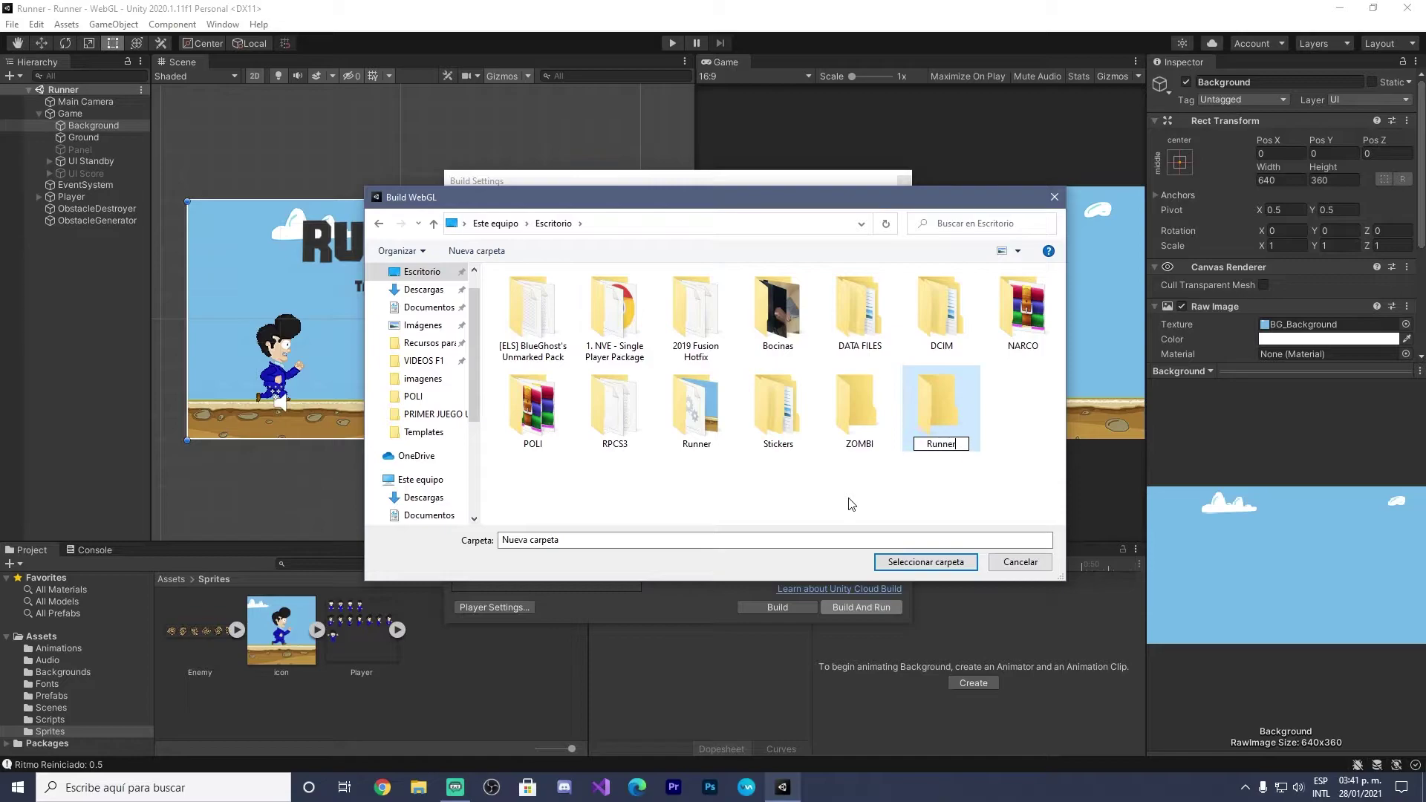
text(WEB)
key(Return)
click(939, 559)
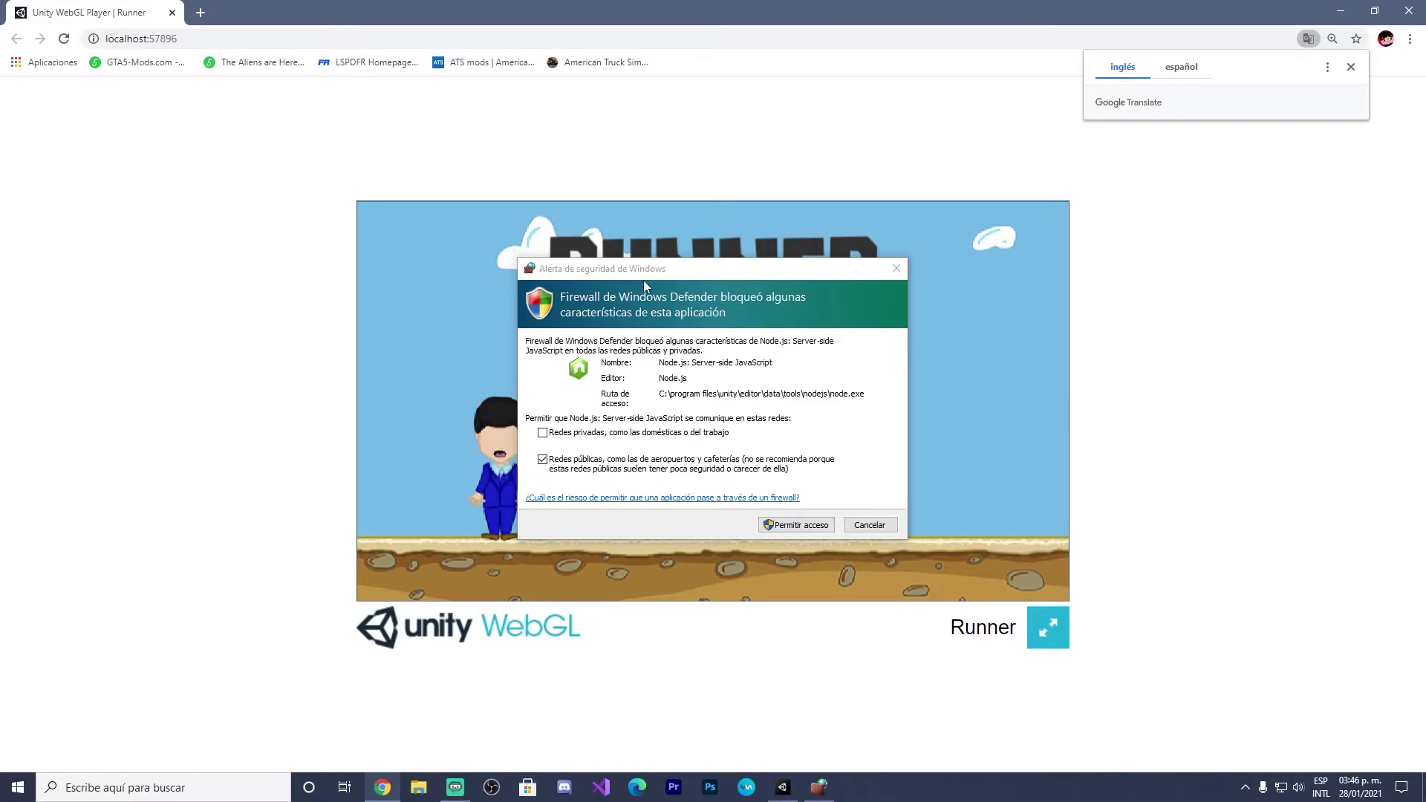
Move the Windows Security Alert aside and choose Permitir acceso for Node.js.
mouse_move(689, 271)
mouse_down()
mouse_move(672, 314)
mouse_move(687, 272)
mouse_up()
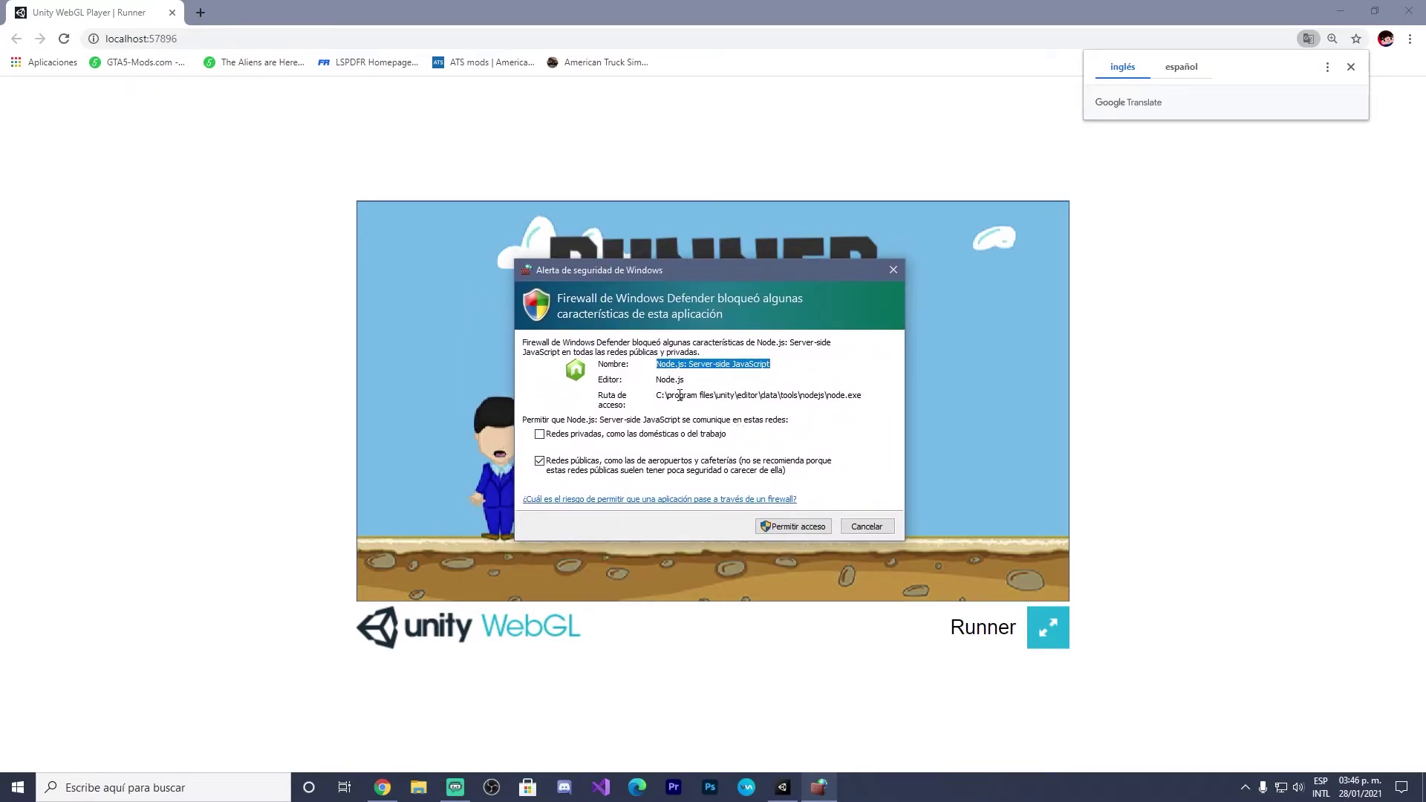
click(777, 367)
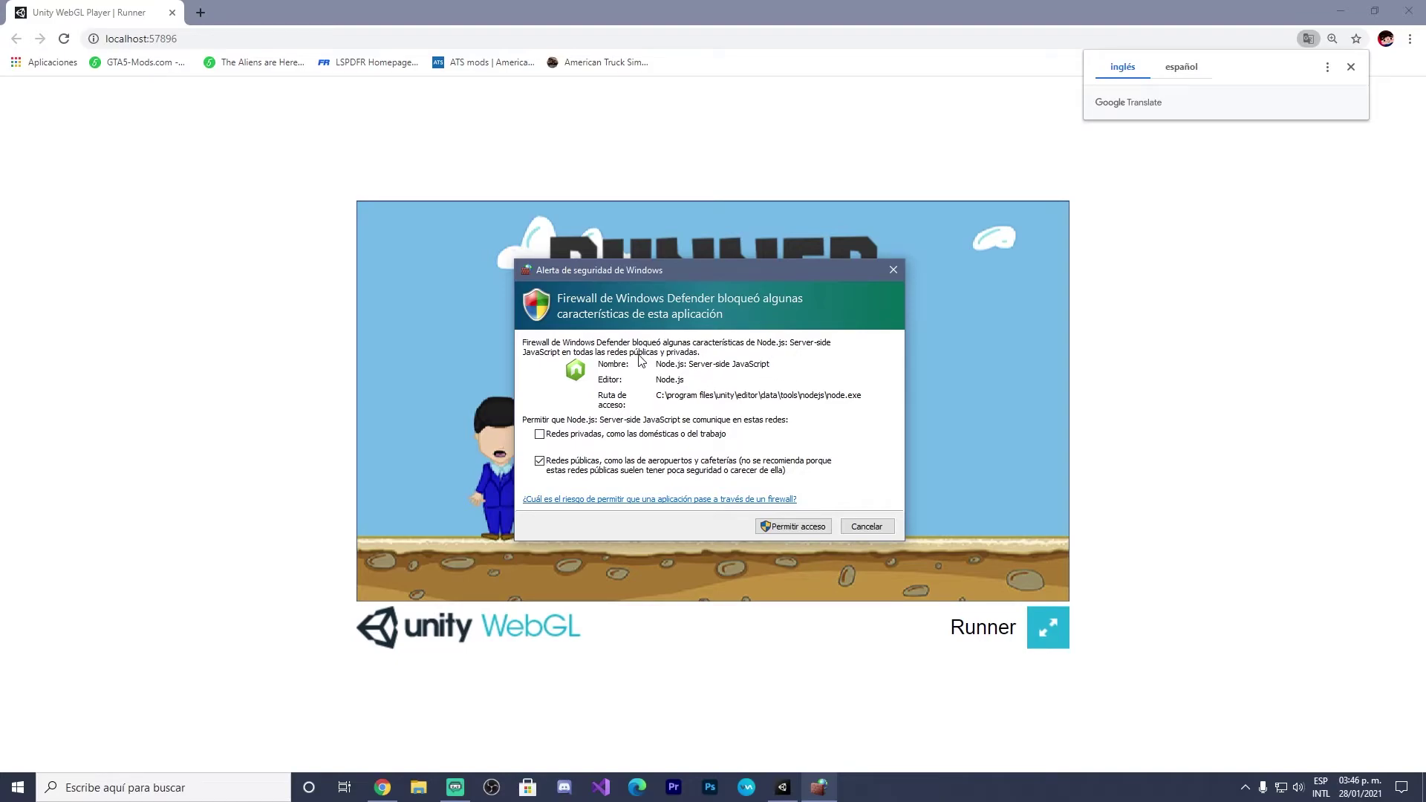
click(780, 529)
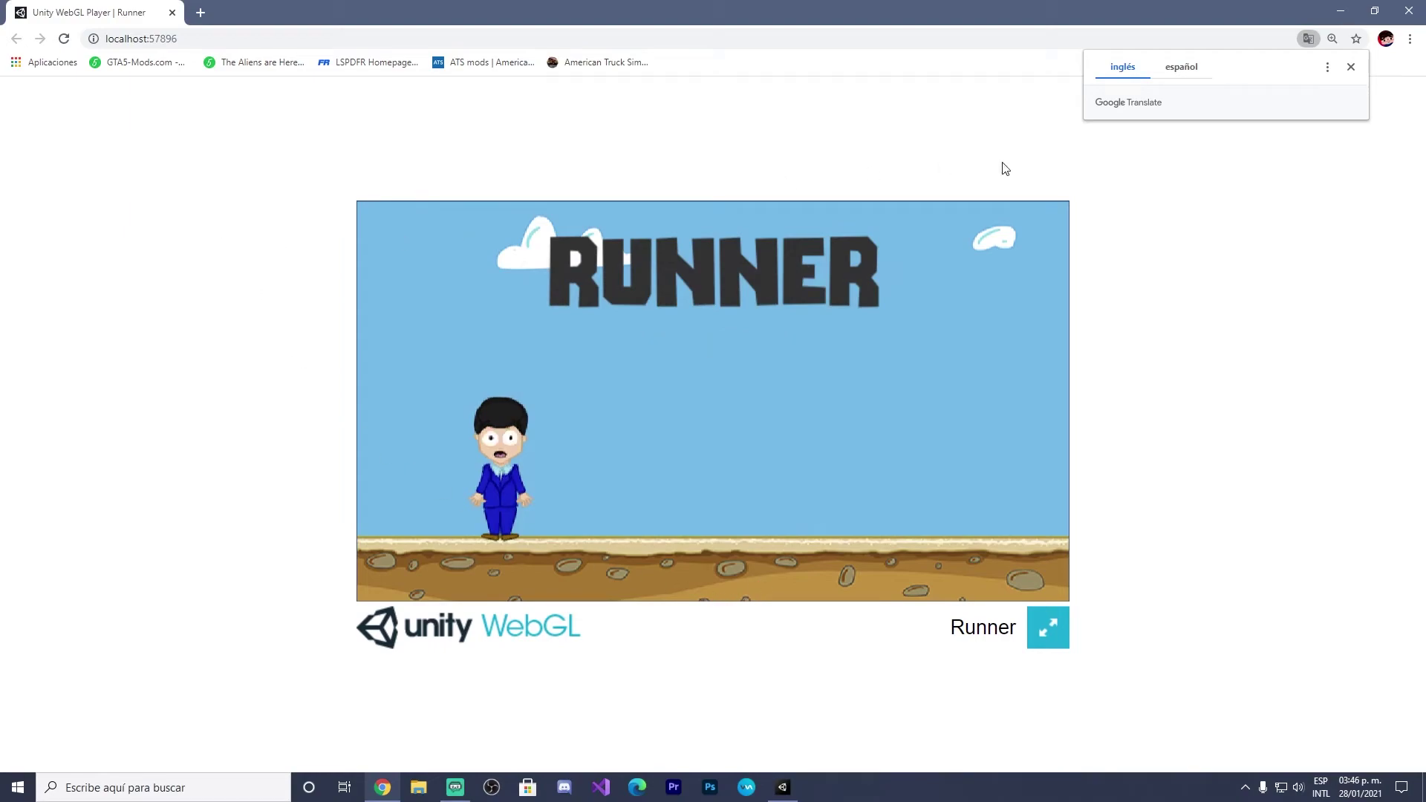
Dismiss the translate popup, play Runner to a score of 3, then go fullscreen.
click(1341, 131)
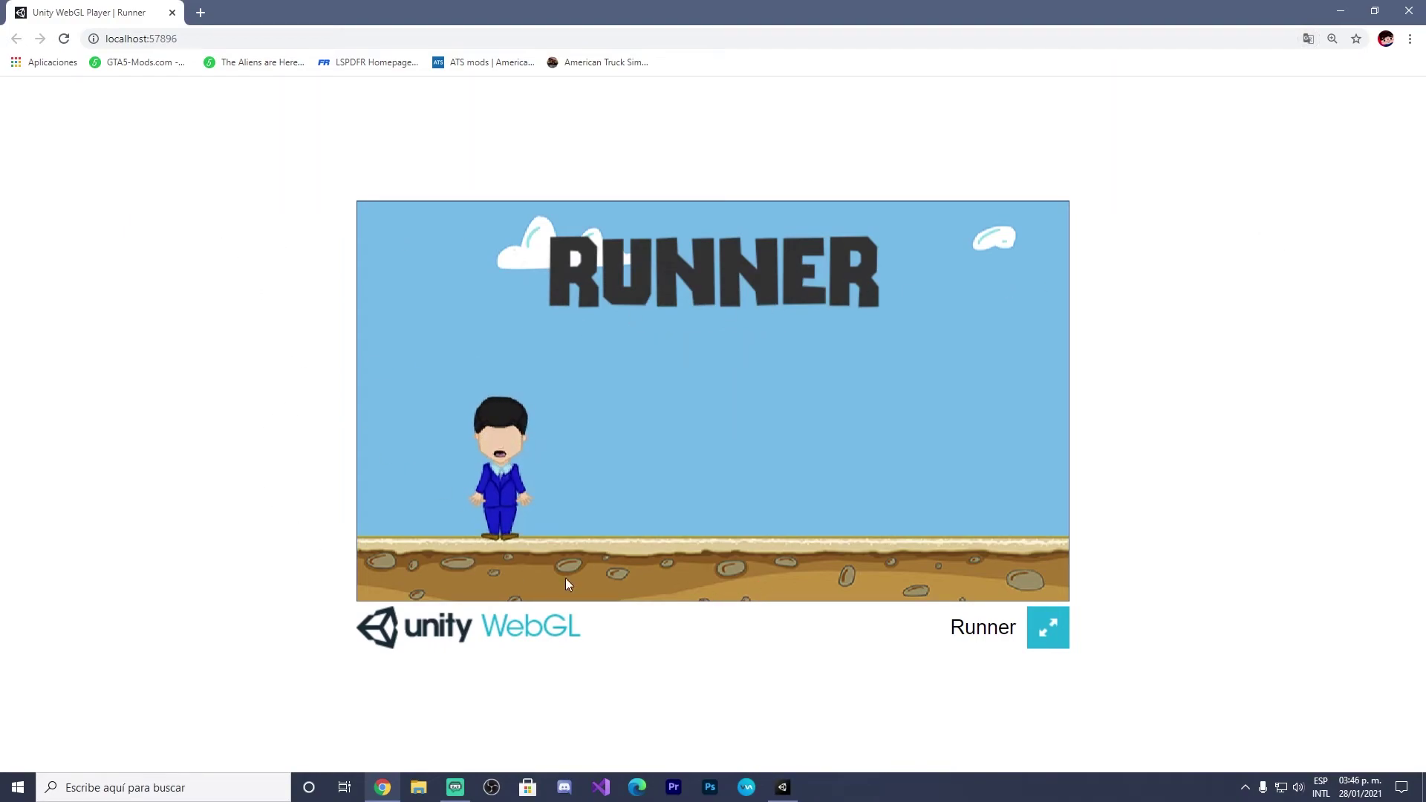
mouse_move(512, 10)
mouse_down()
mouse_move(588, 197)
mouse_move(573, 4)
mouse_up()
click(738, 369)
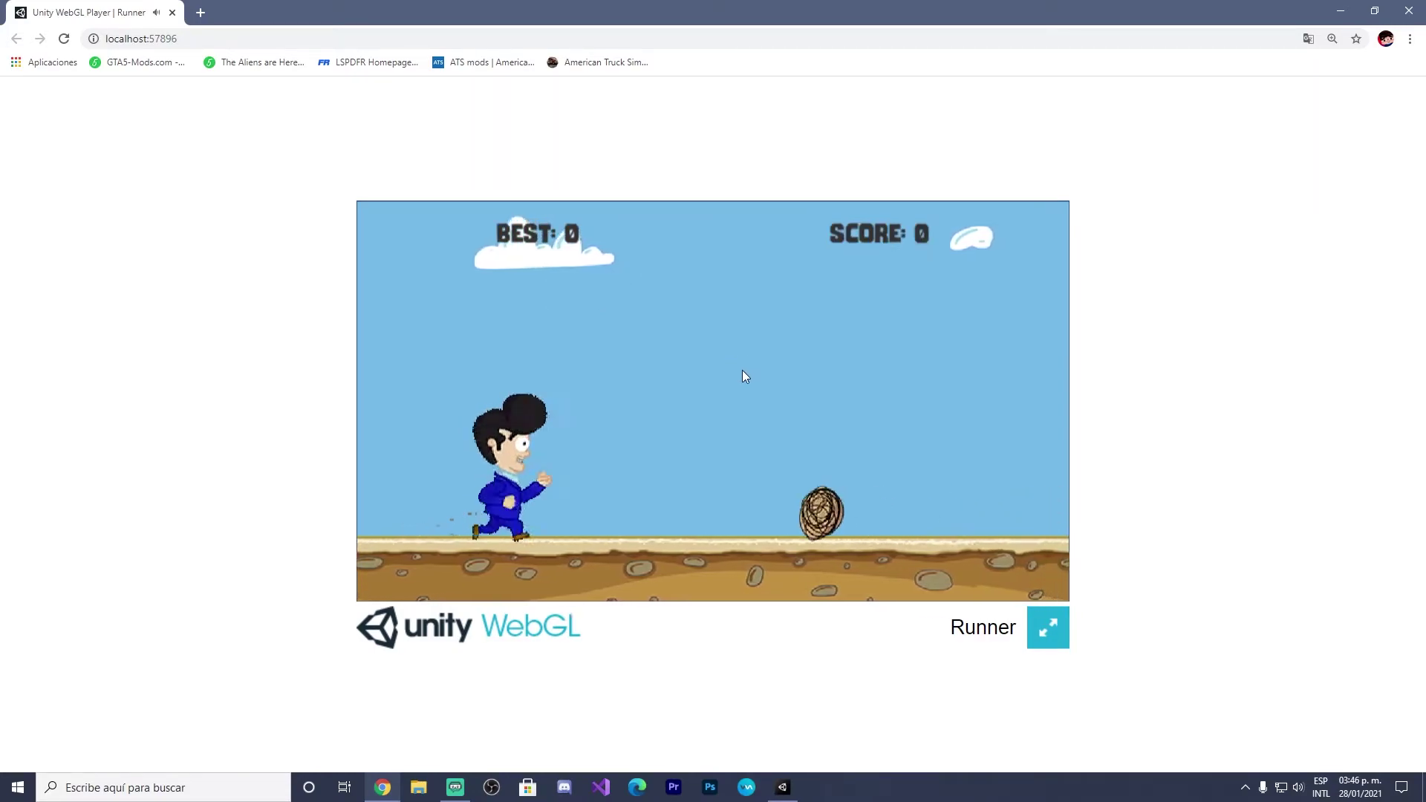
click(742, 371)
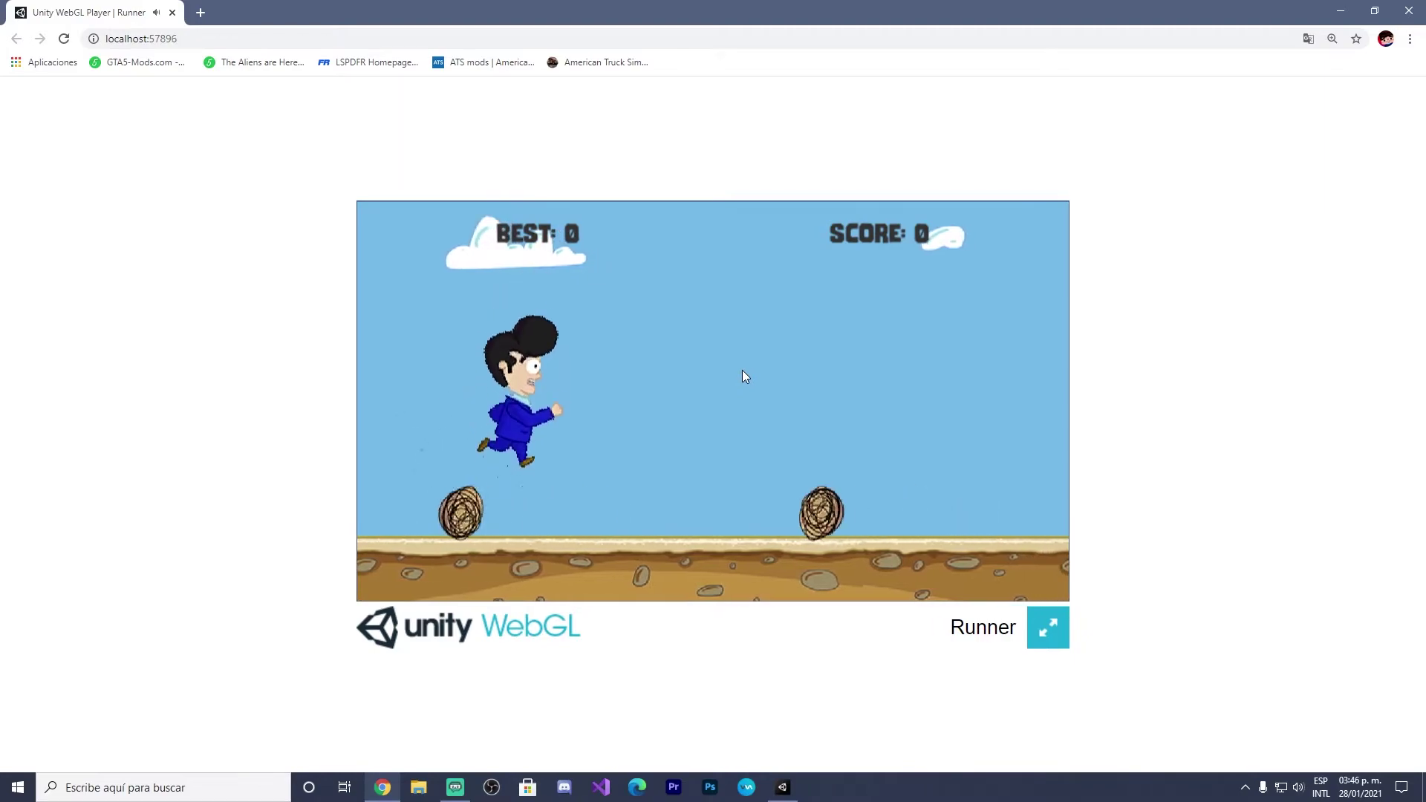
click(792, 365)
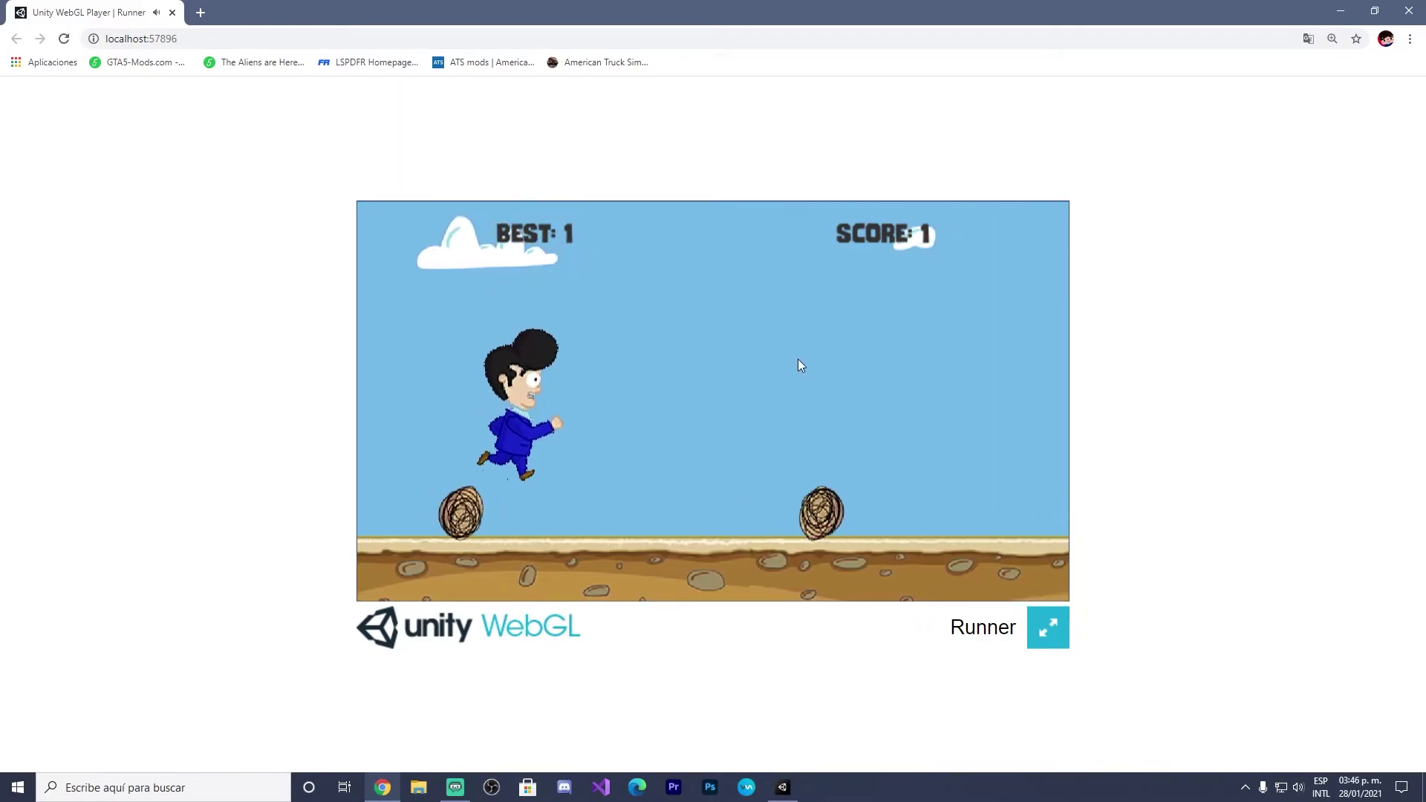
click(799, 360)
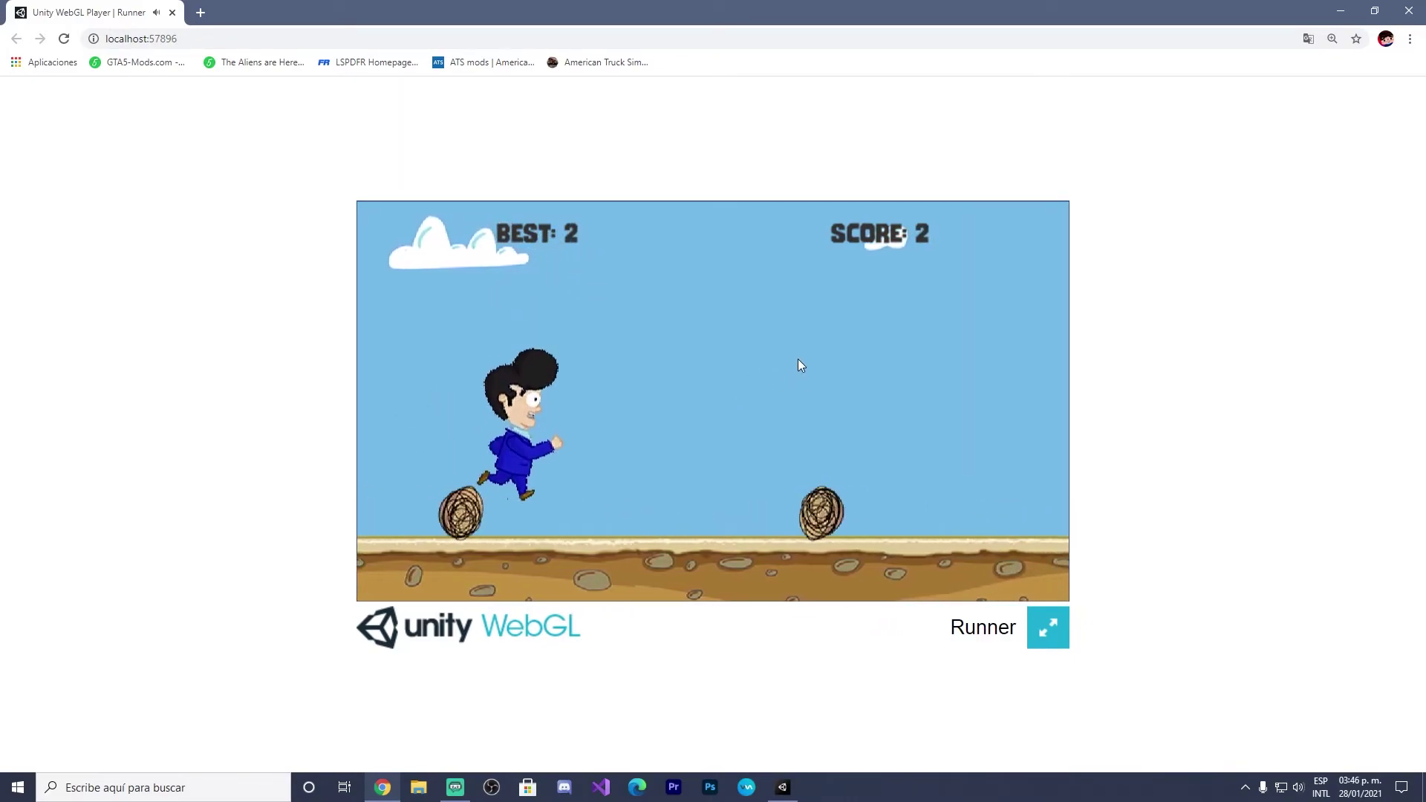
click(797, 359)
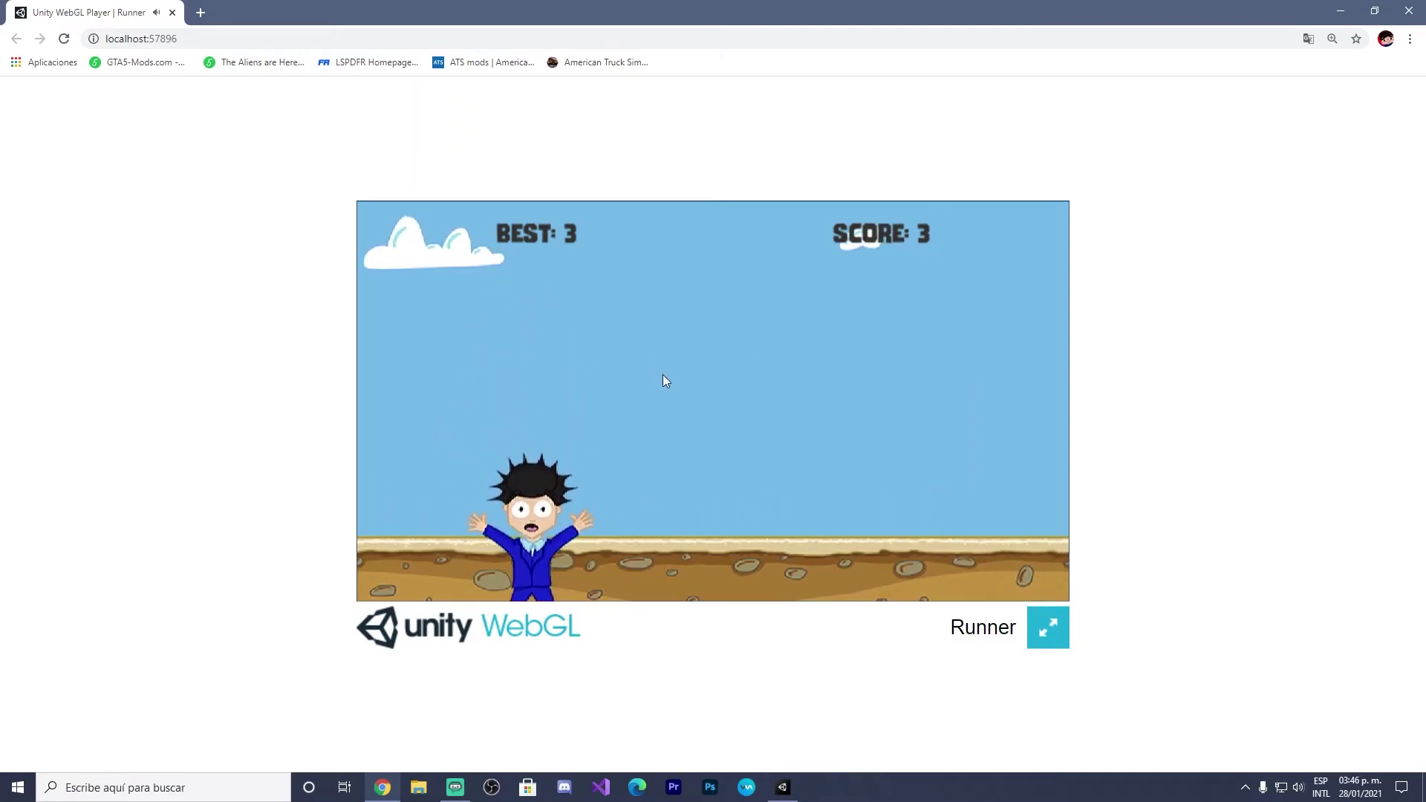
click(1040, 639)
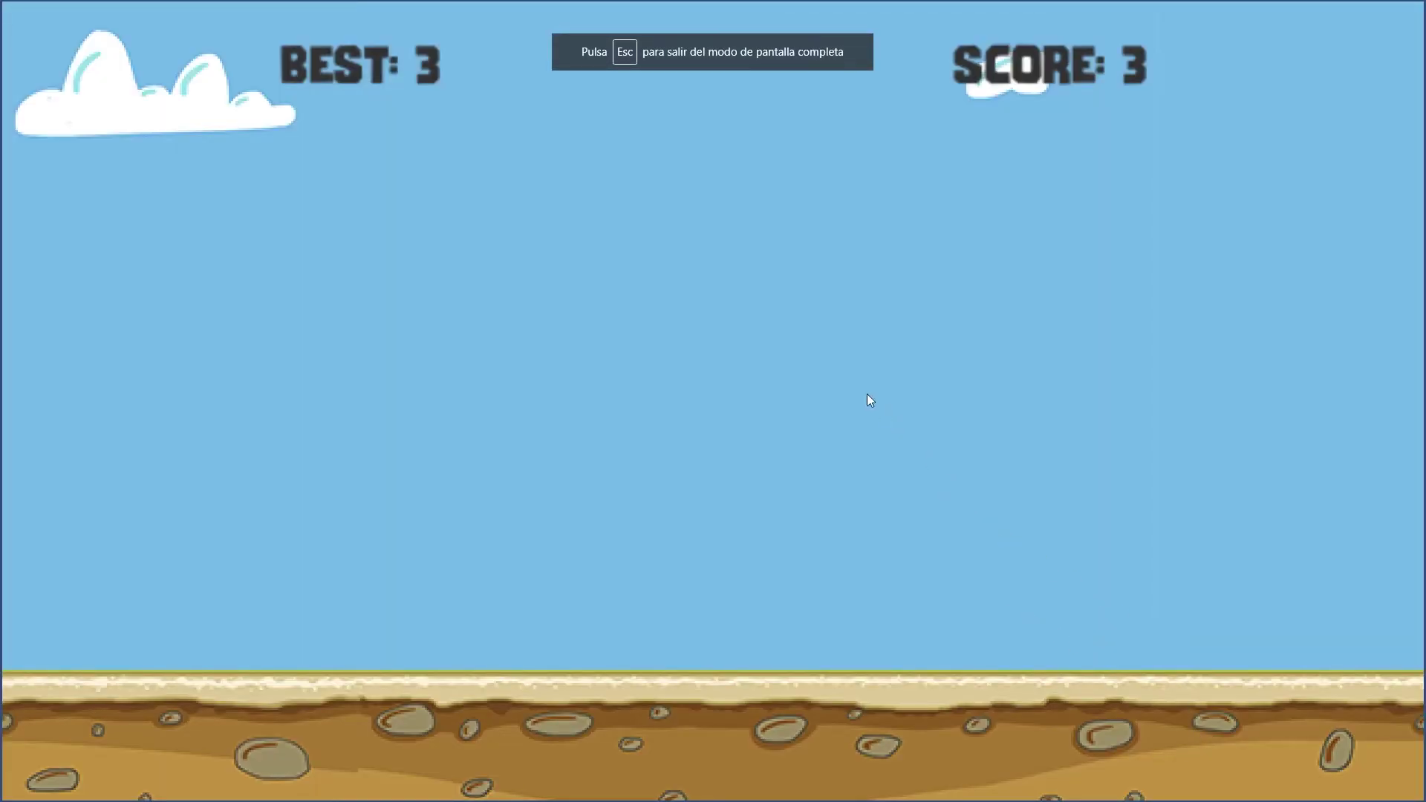
Exit fullscreen and resize the Chrome window so the whole game fits beside Unity.
key(Escape)
drag(1218, 9, 1133, 59)
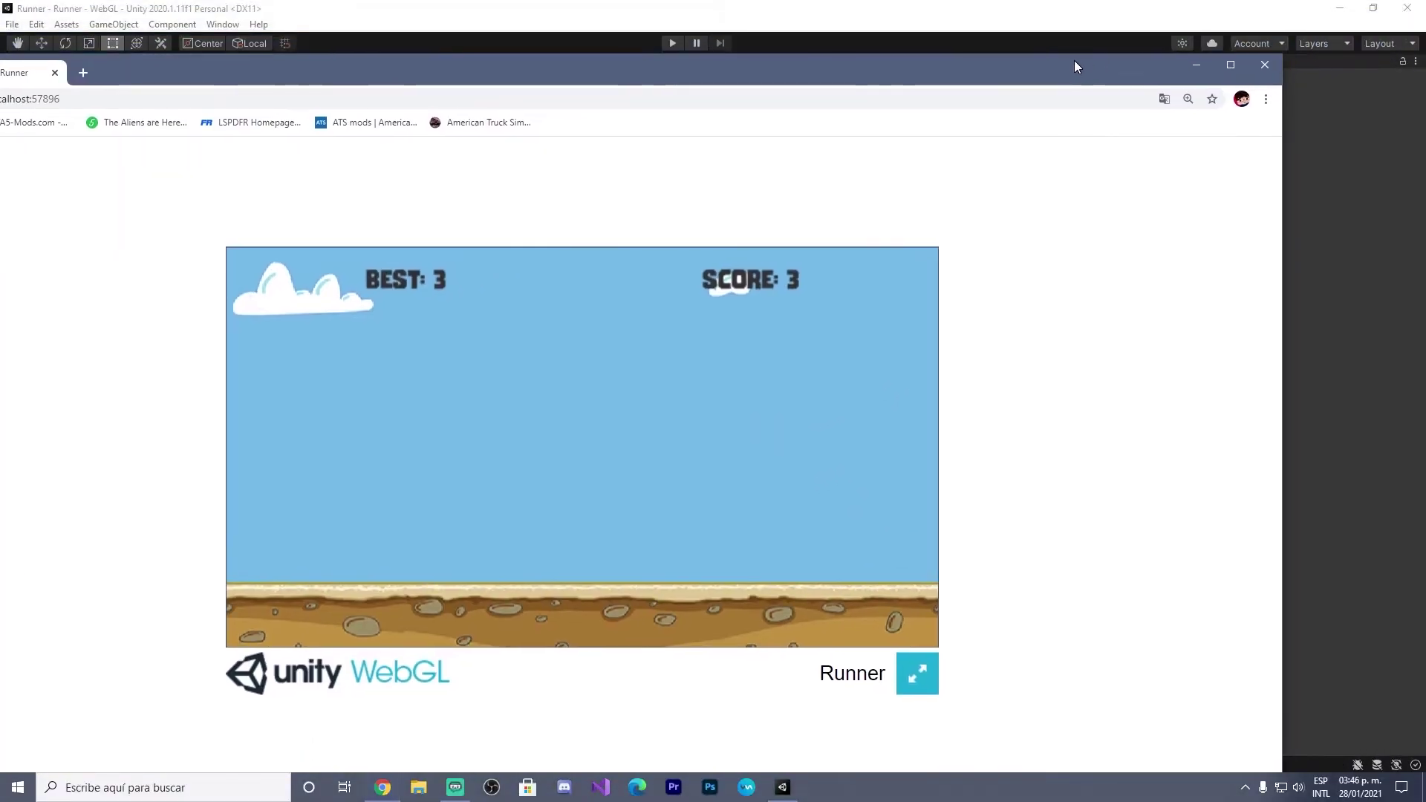
drag(1340, 120, 392, 120)
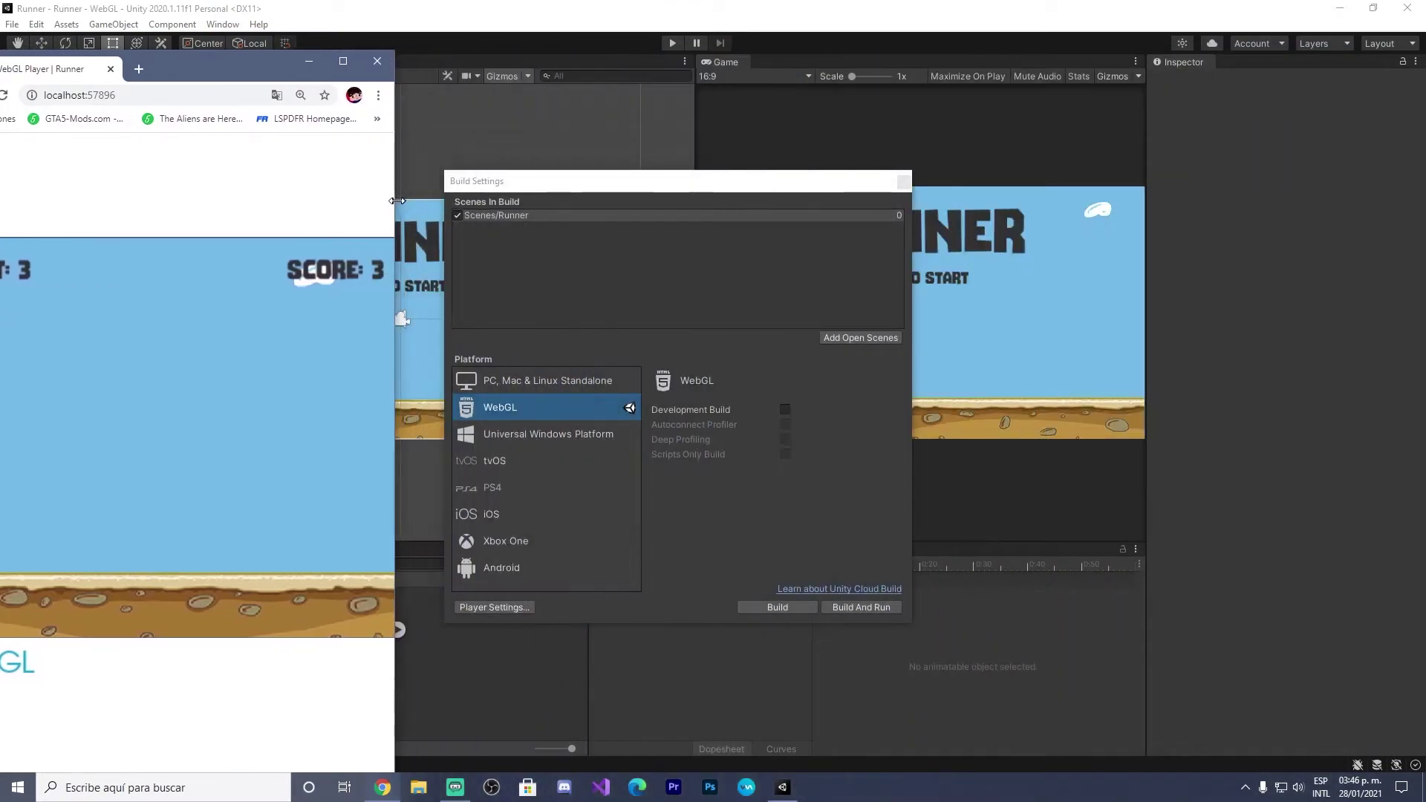
mouse_move(242, 70)
mouse_down()
mouse_move(692, 67)
mouse_move(640, 484)
mouse_move(603, 140)
mouse_up()
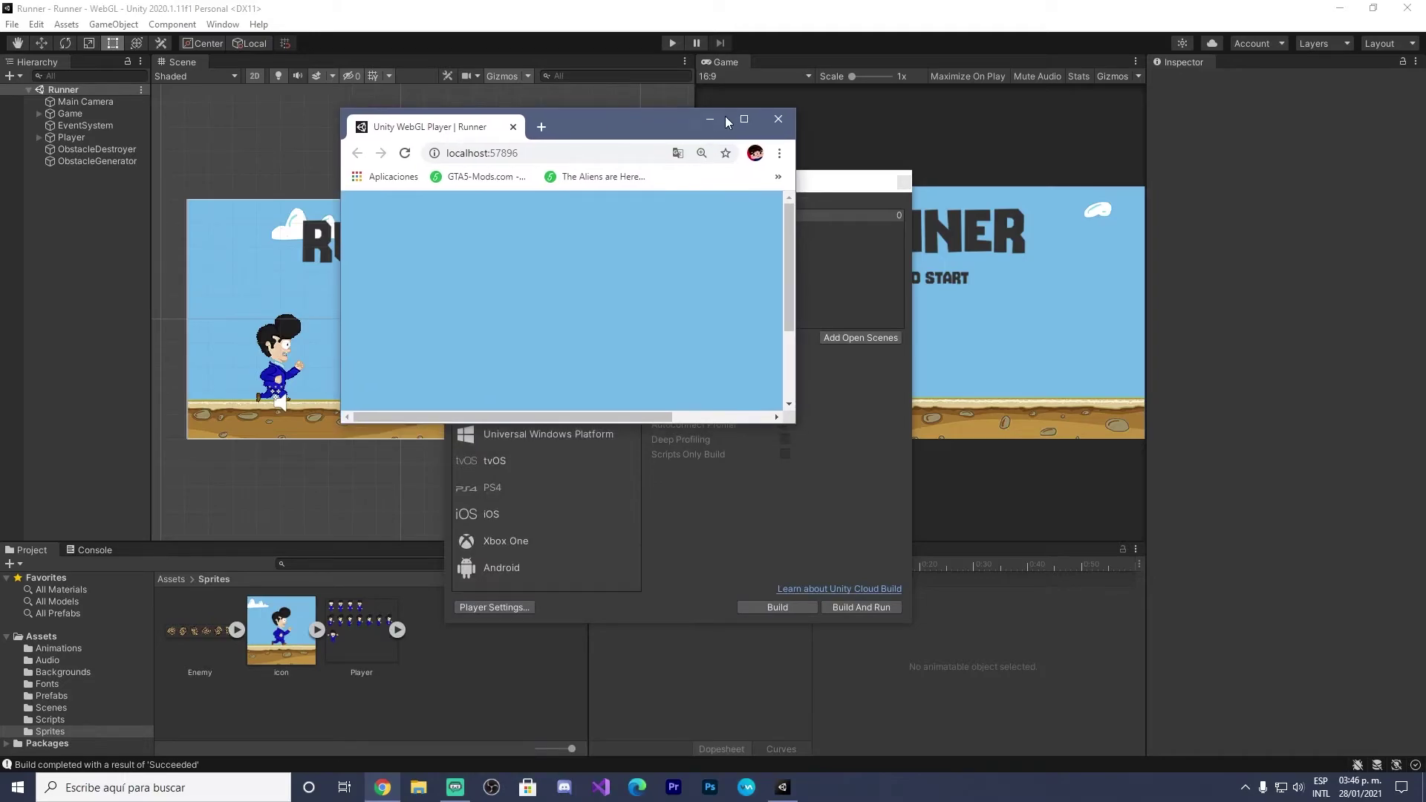
double_click(594, 120)
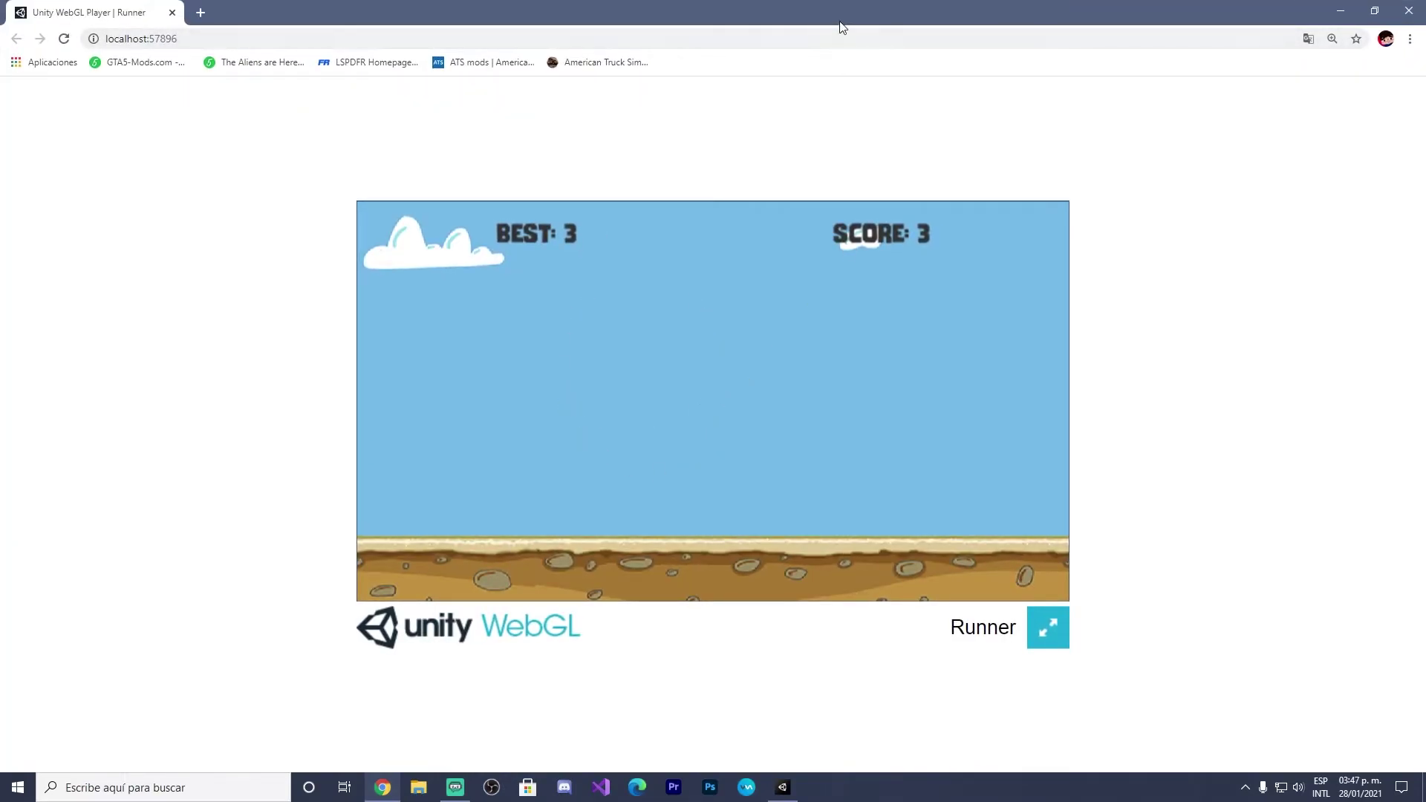
mouse_move(842, 27)
mouse_down()
mouse_move(648, 168)
mouse_move(465, 55)
mouse_up()
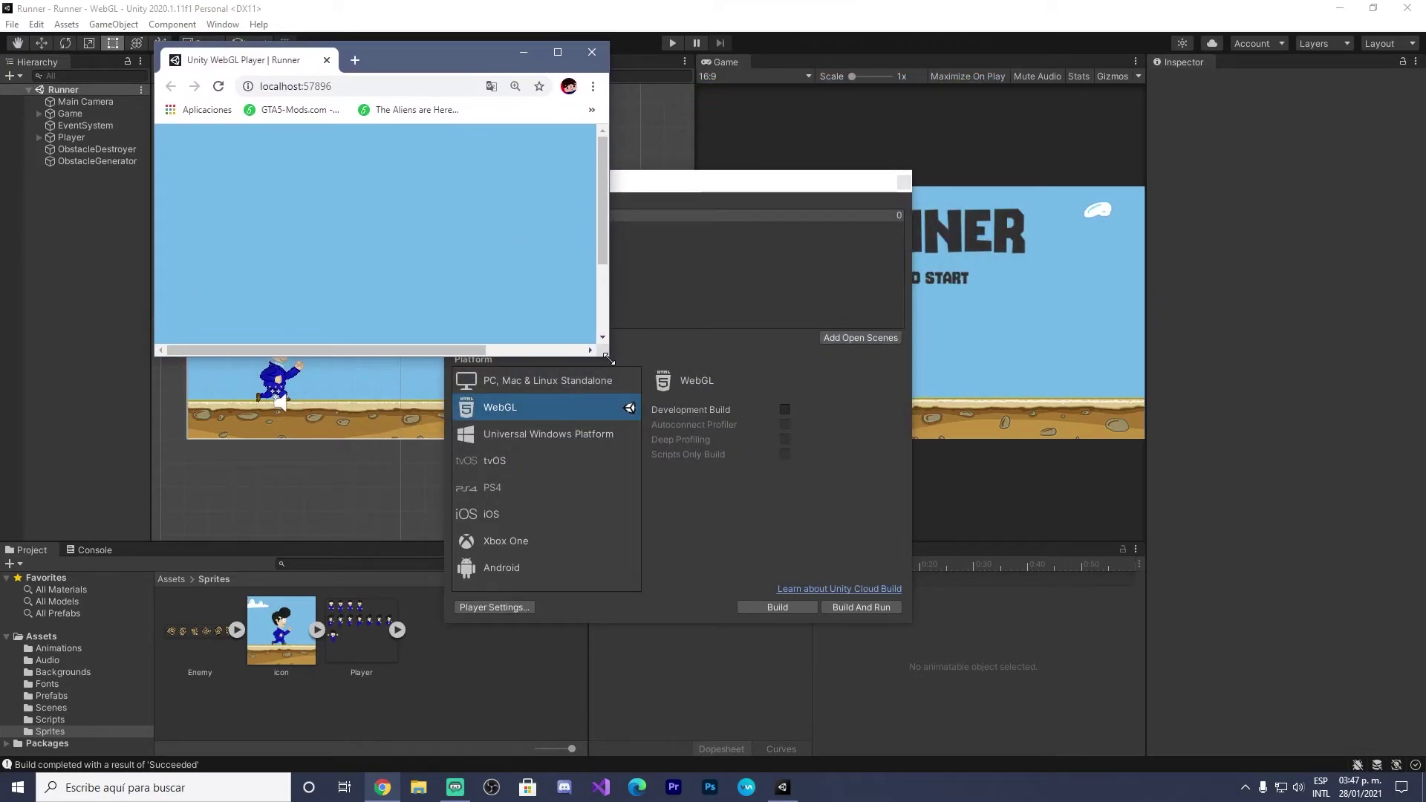
drag(609, 356, 1069, 705)
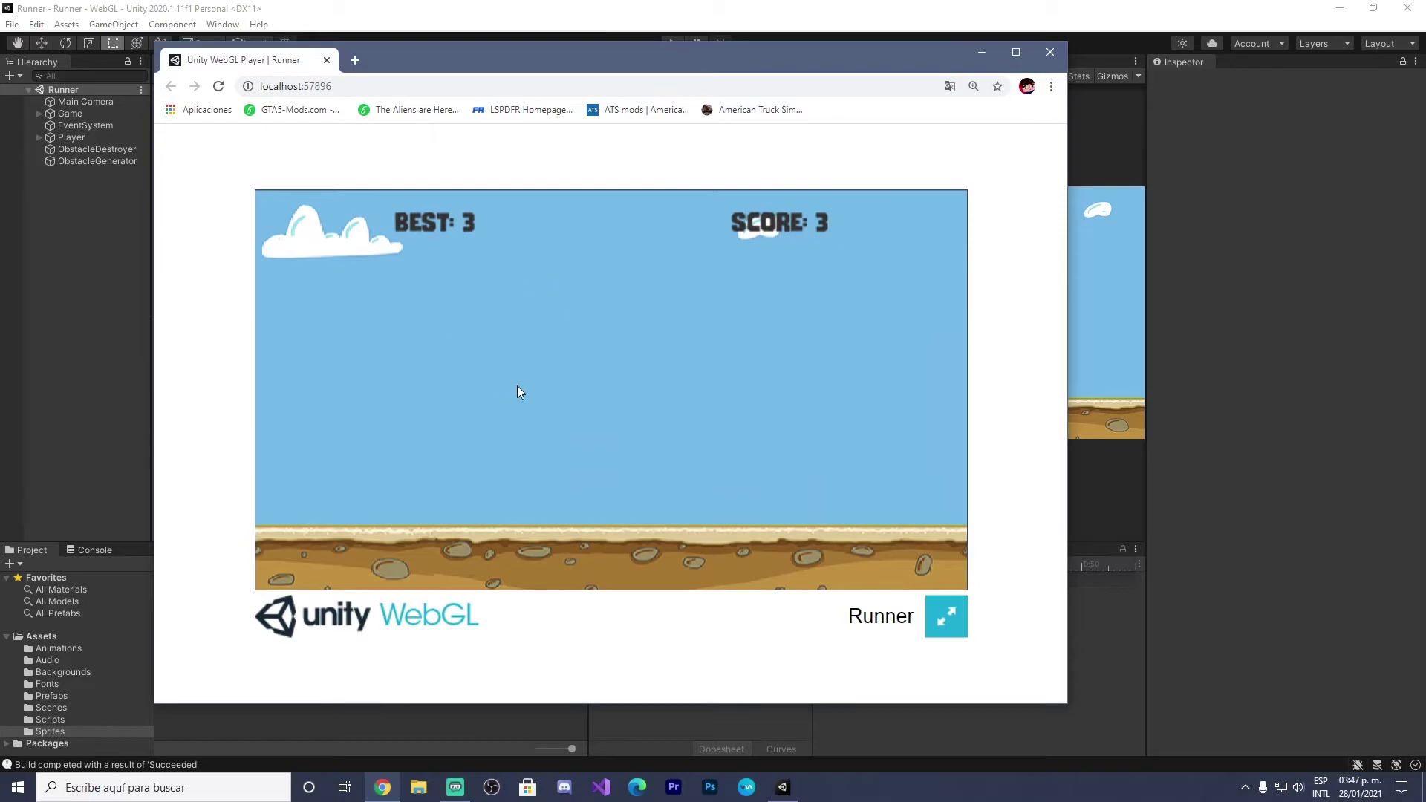
Play another Runner round, then minimize Chrome and close Unity's Build Settings.
click(524, 388)
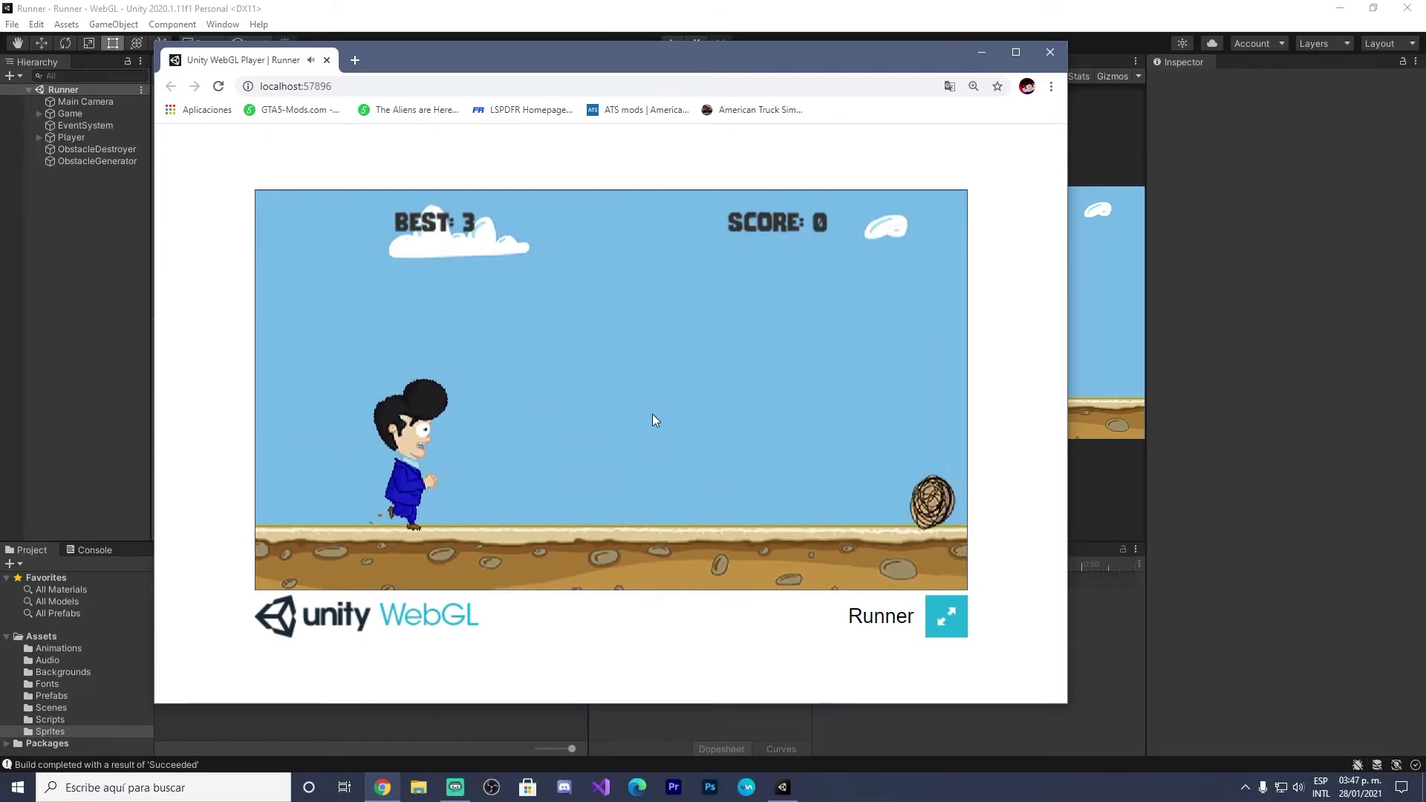
click(696, 411)
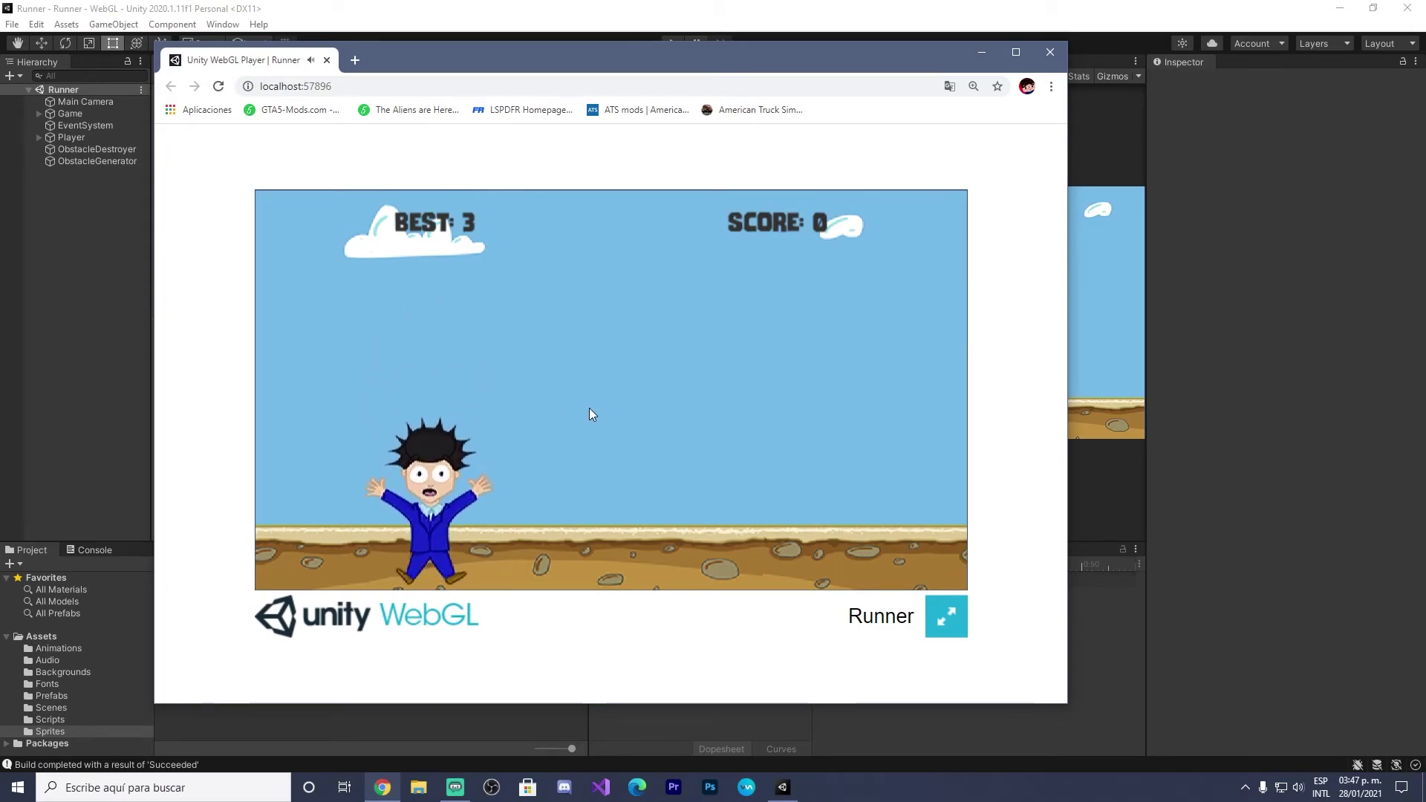
click(698, 431)
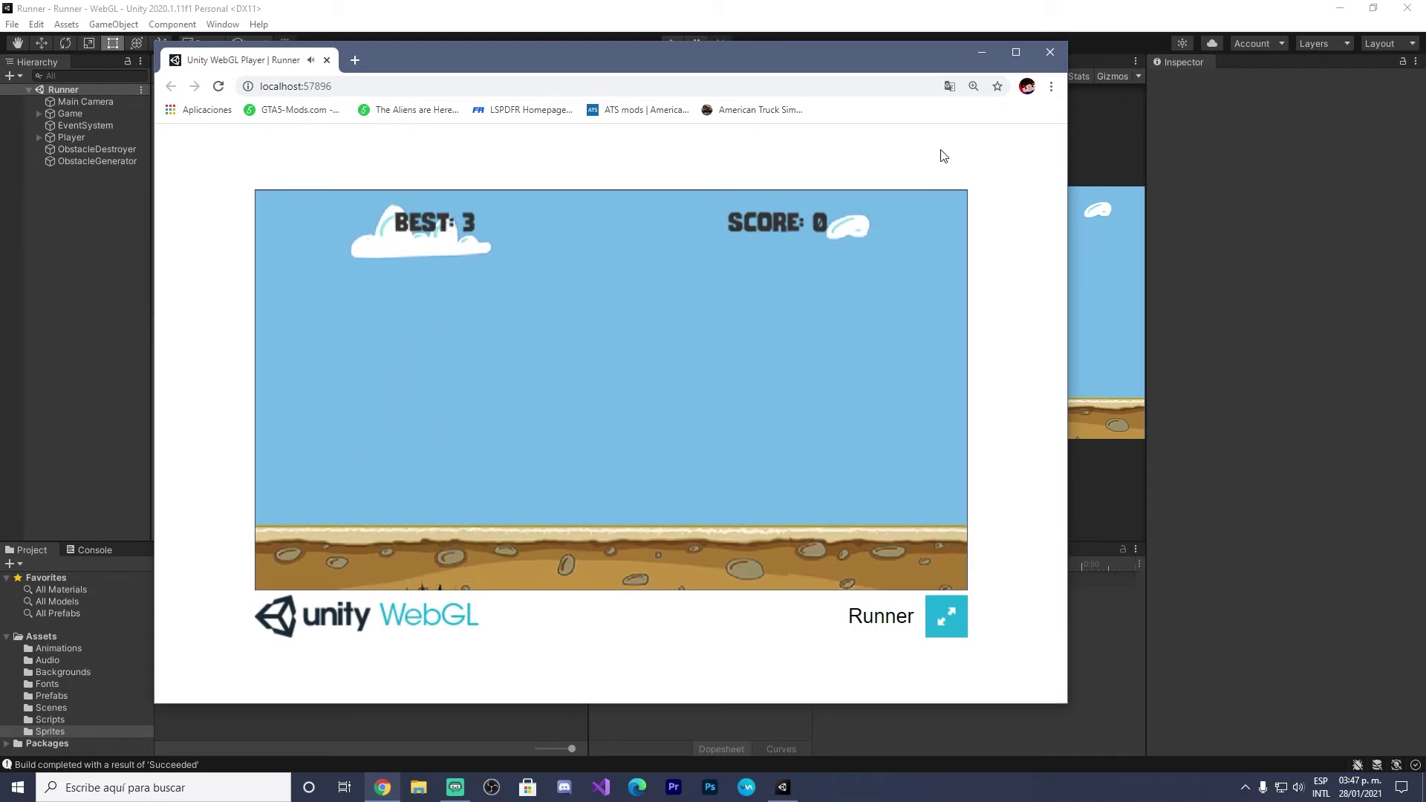
click(980, 54)
click(905, 182)
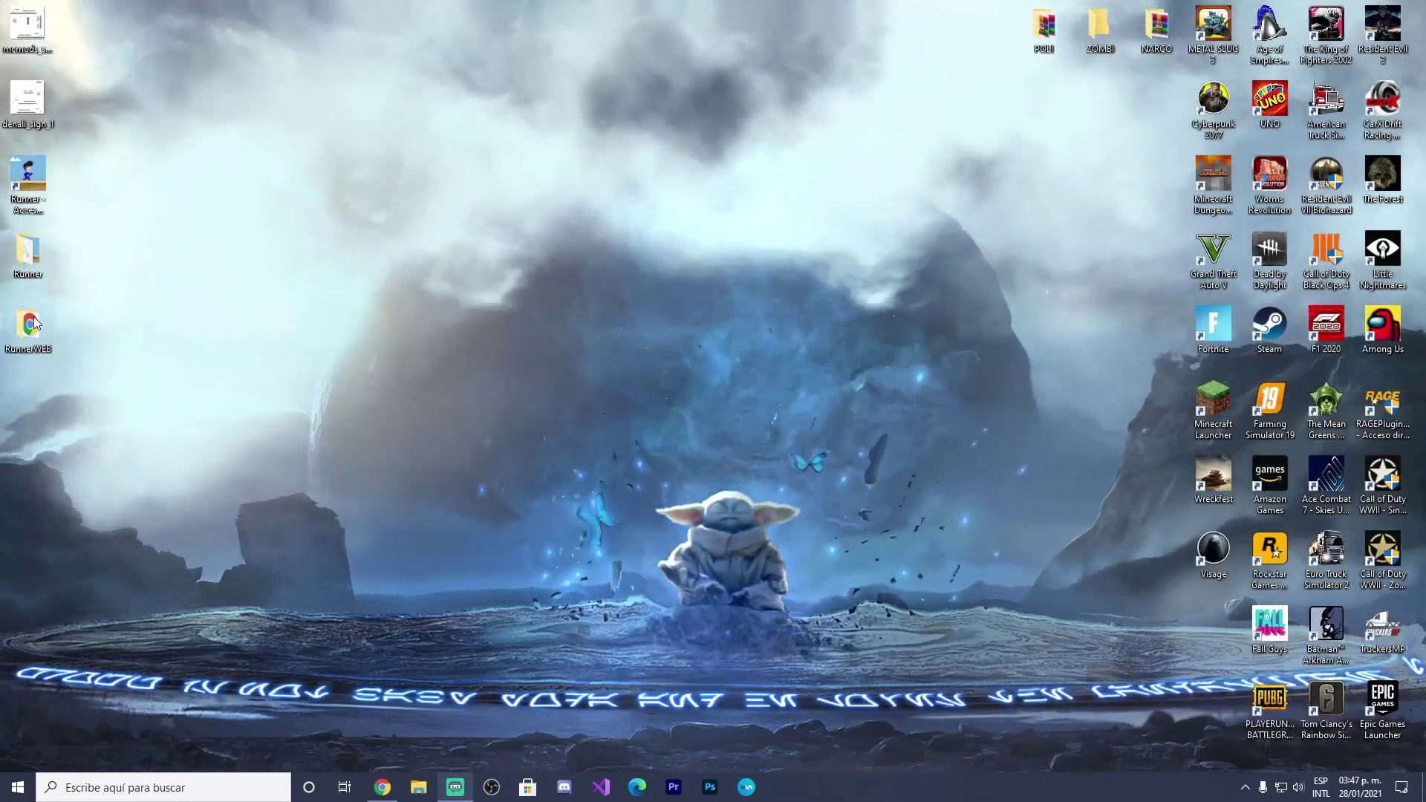
Open the desktop RunnerWEB folder in File Explorer and maximize the window.
mouse_move(28, 325)
mouse_down()
mouse_move(127, 341)
mouse_move(657, 262)
mouse_up()
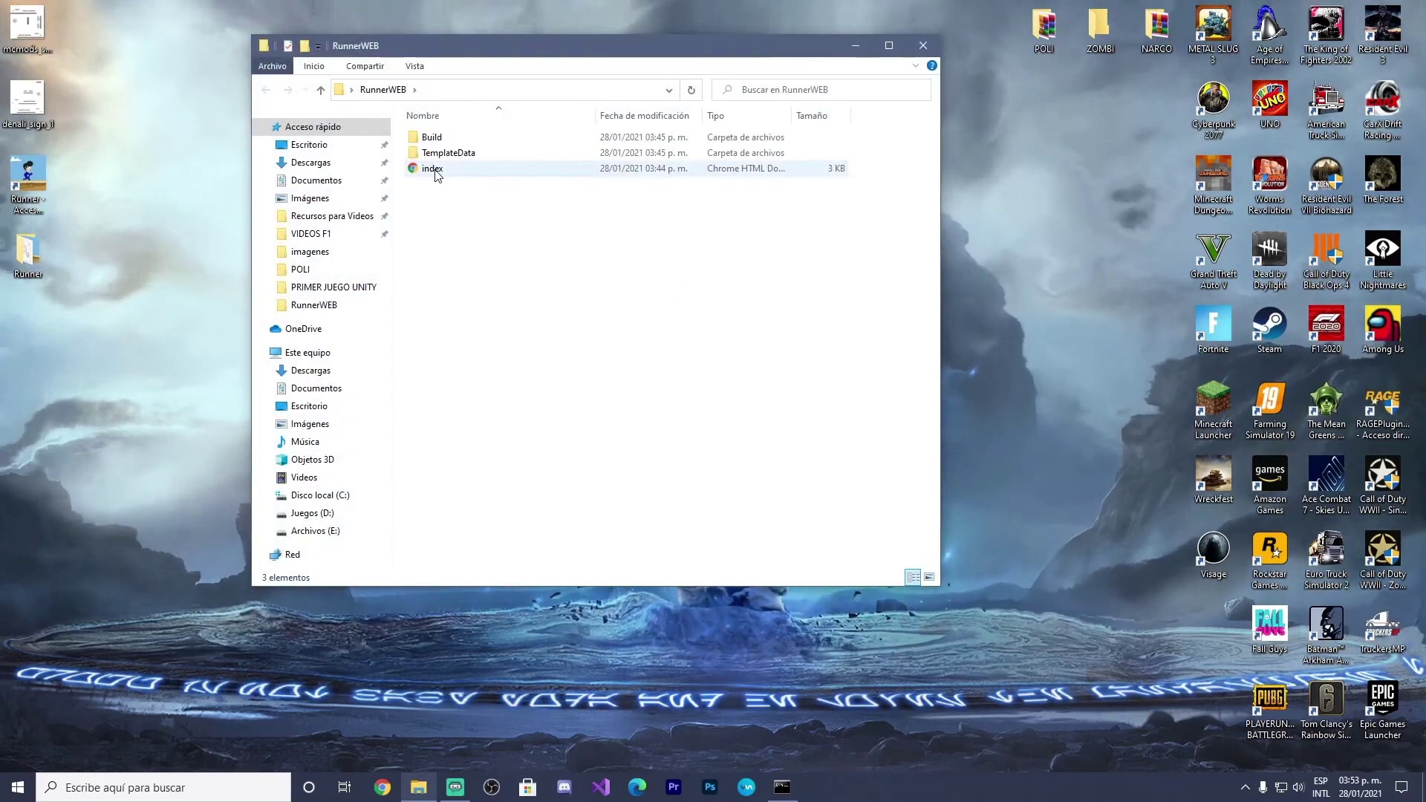
key(super+Up)
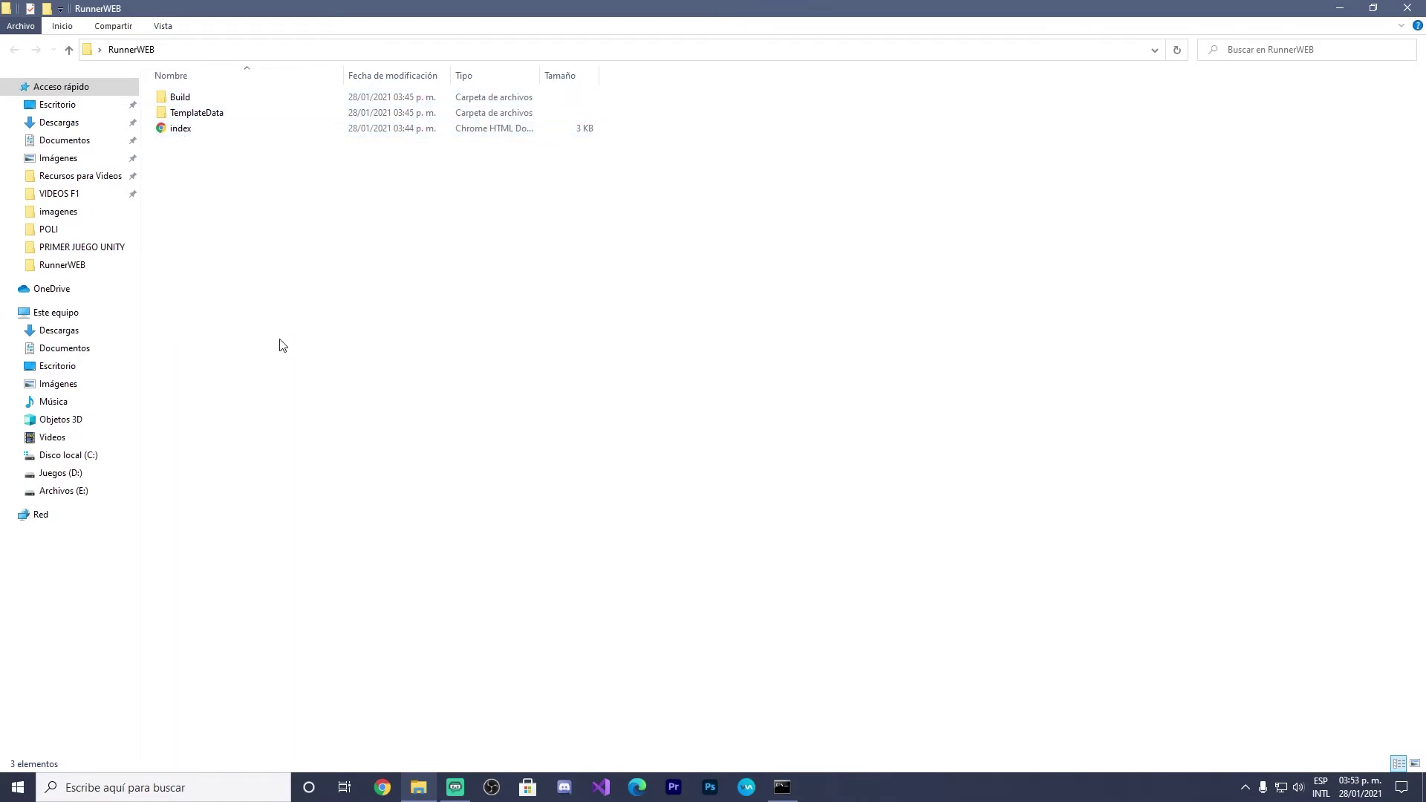
Open index.html from RunnerWEB in Chrome, see the loader stall, and close the browser.
double_click(181, 130)
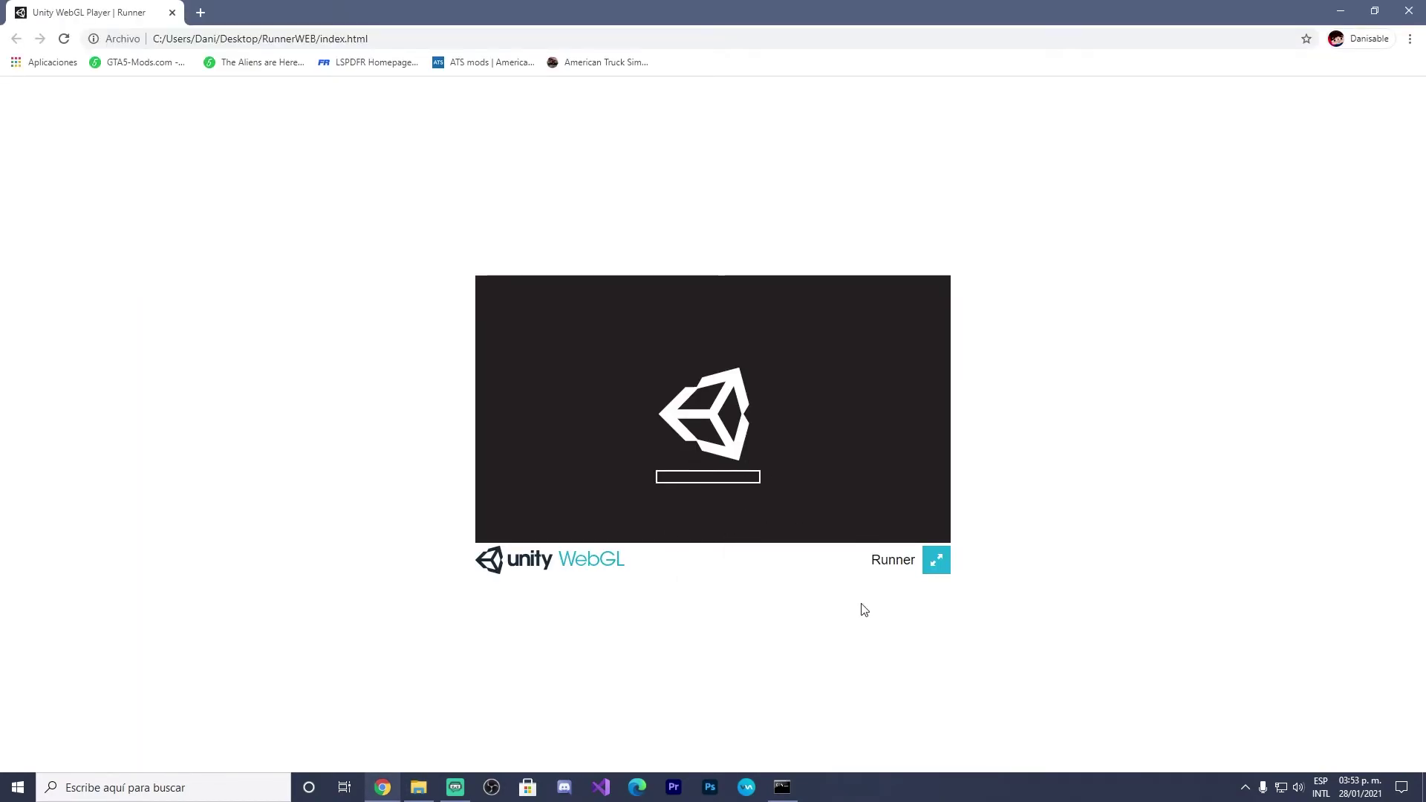
right_click(698, 482)
click(360, 482)
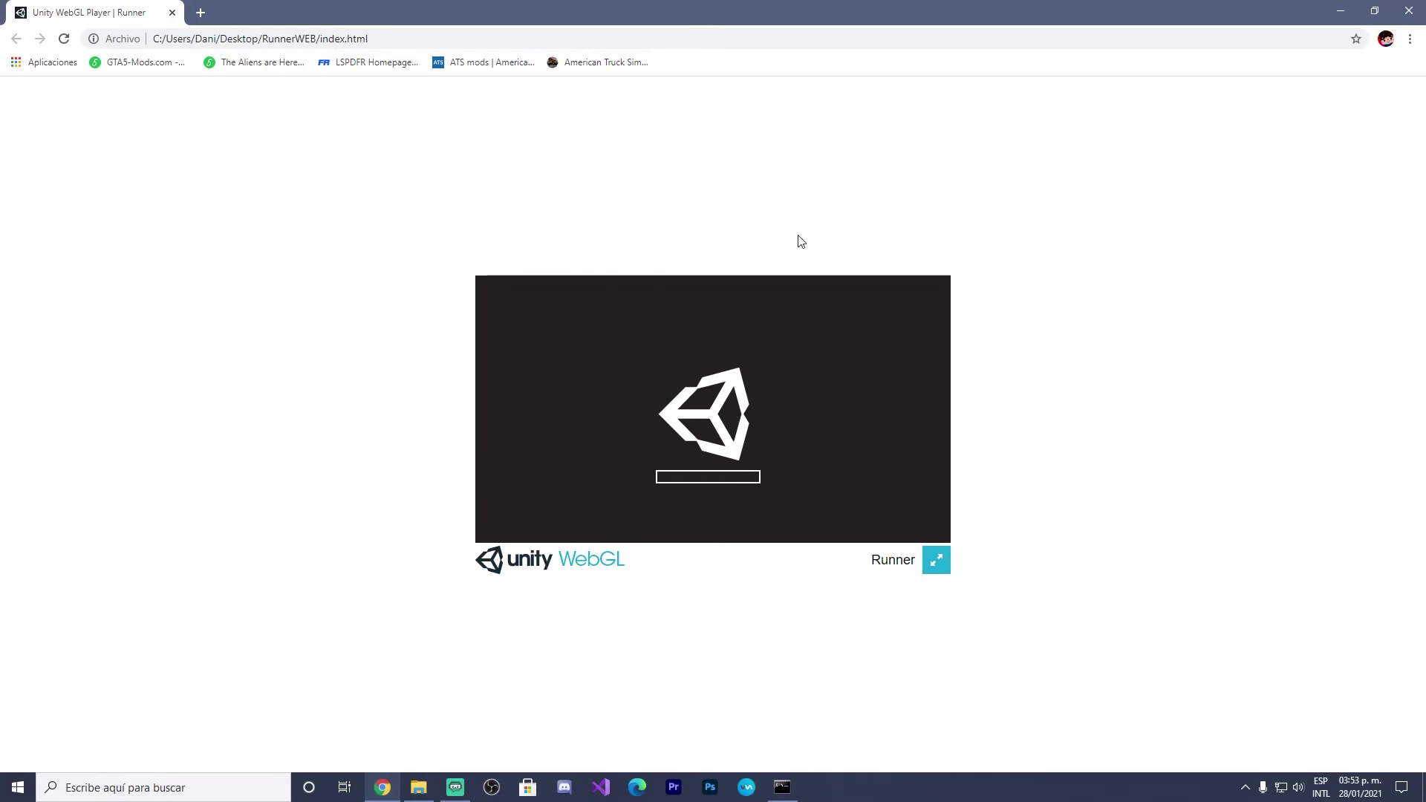
click(1397, 9)
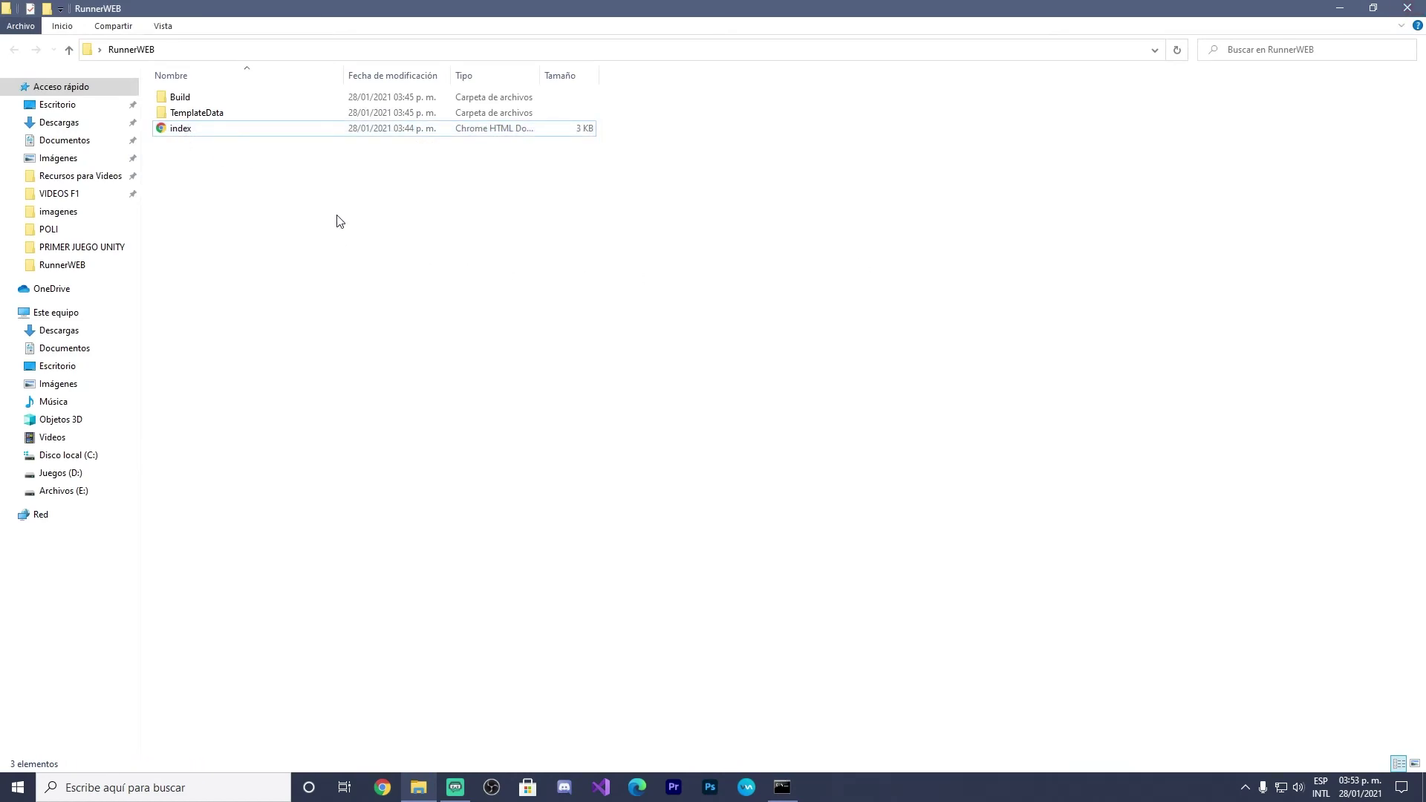
Open the RunnerWEB index.html in Chrome, where the Unity WebGL loader stalls on an empty progress bar.
double_click(180, 129)
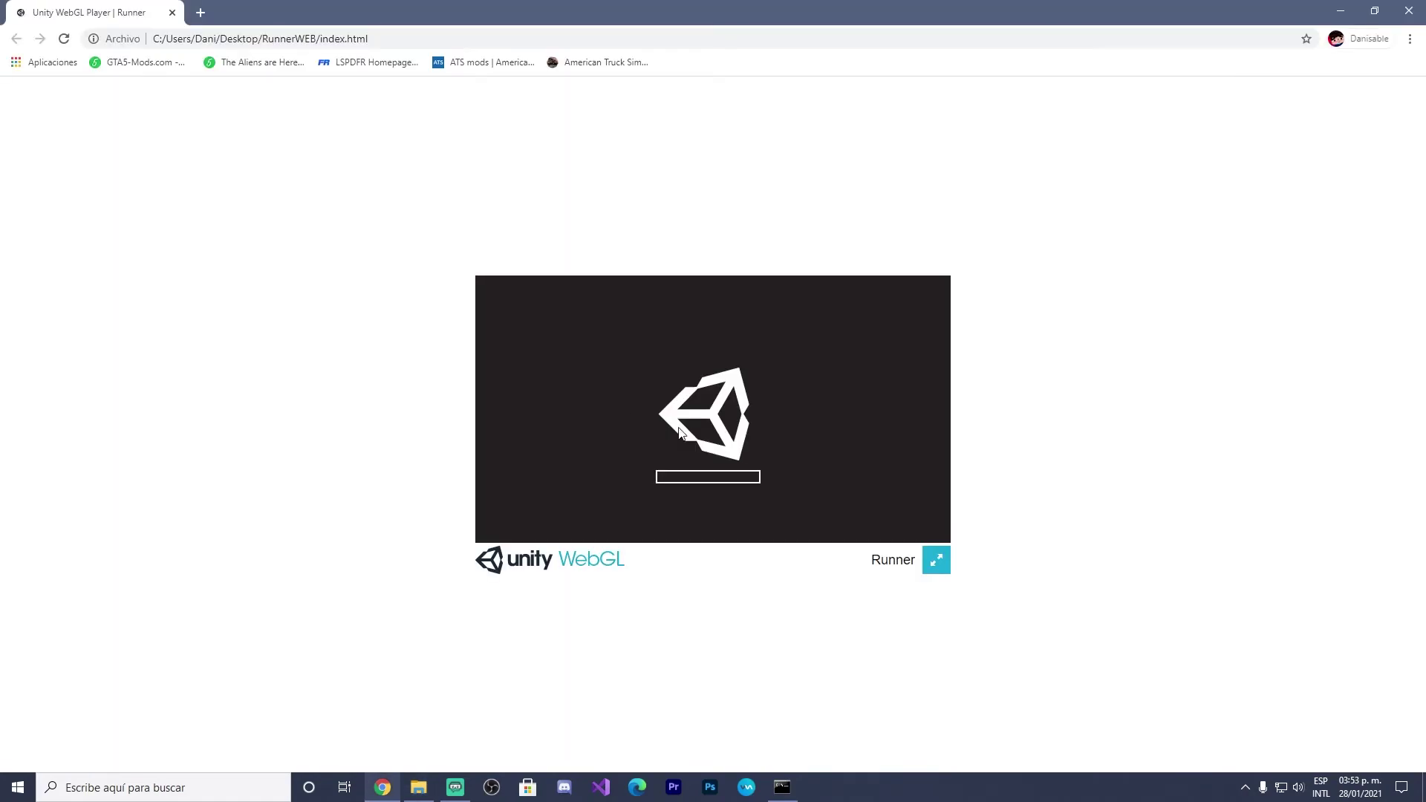